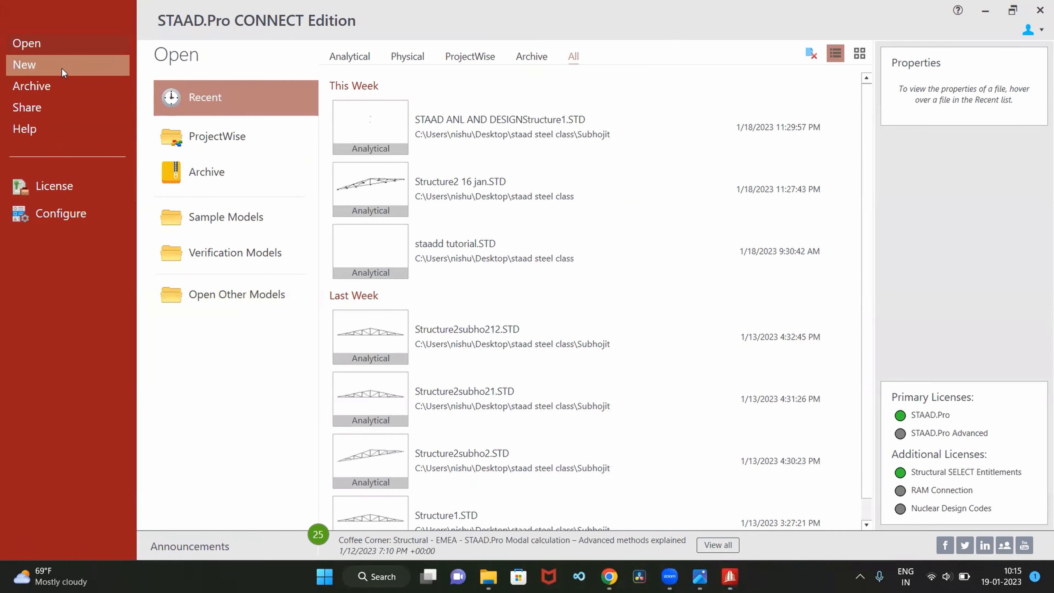
# Start a new analytical metric model named staad 1, located in the personal subfolder of staad steel class
pyautogui.click(60, 68)
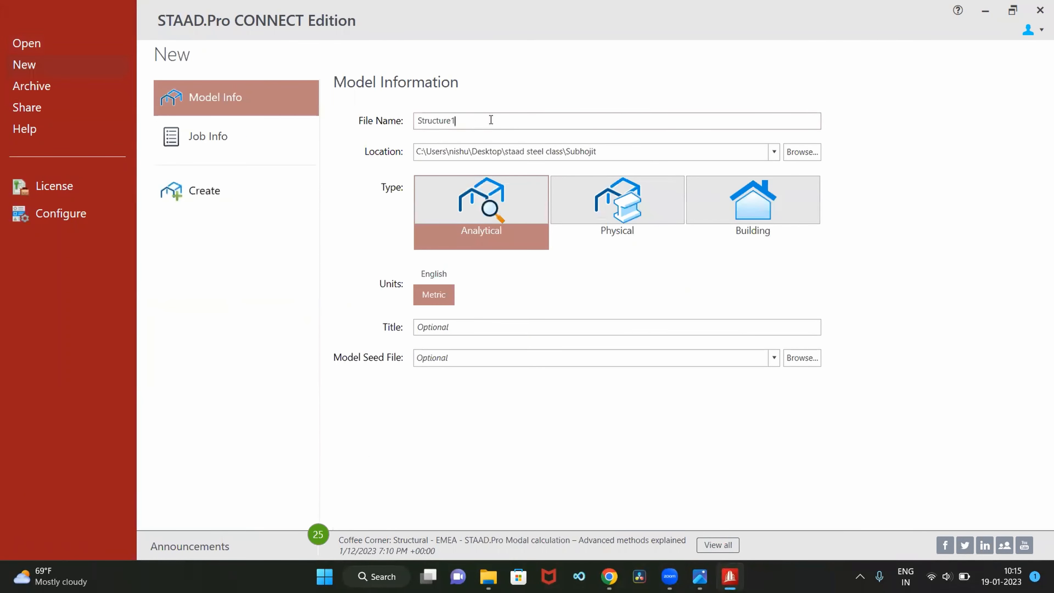
pyautogui.press('BackSpace')
pyautogui.press('BackSpace')
pyautogui.press('BackSpace')
pyautogui.press('BackSpace')
pyautogui.press('BackSpace')
pyautogui.press('BackSpace')
pyautogui.press('BackSpace')
pyautogui.press('BackSpace')
pyautogui.press('BackSpace')
pyautogui.write('staad 1')
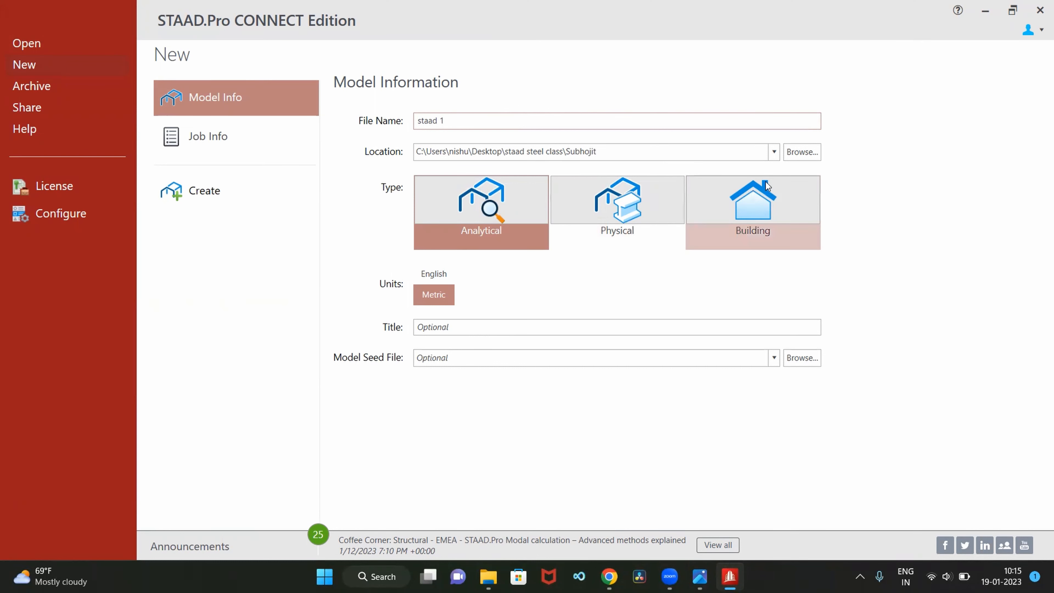
pyautogui.click(799, 154)
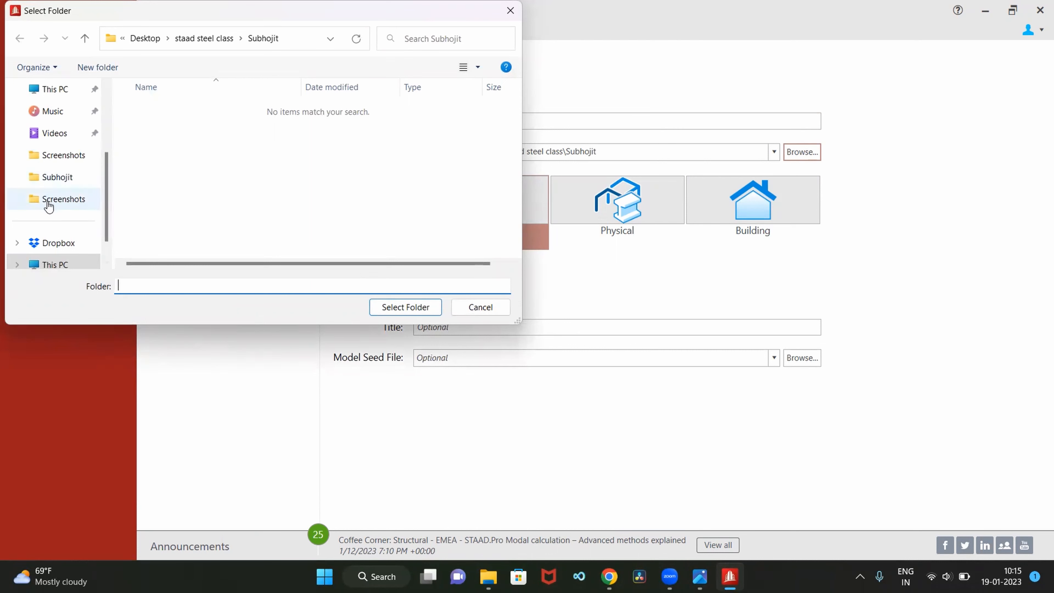
pyautogui.click(57, 177)
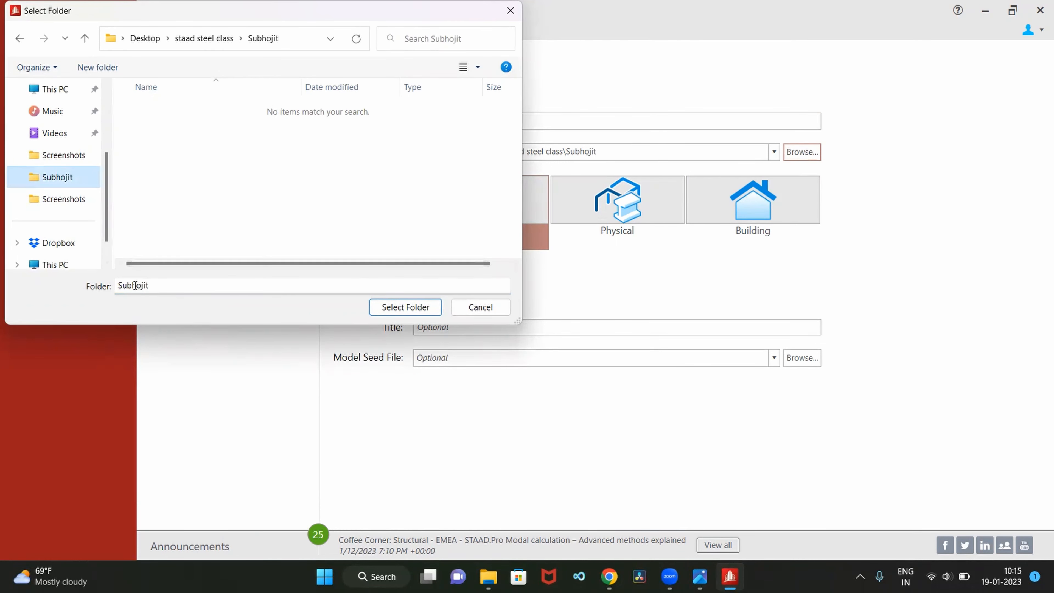
pyautogui.click(410, 307)
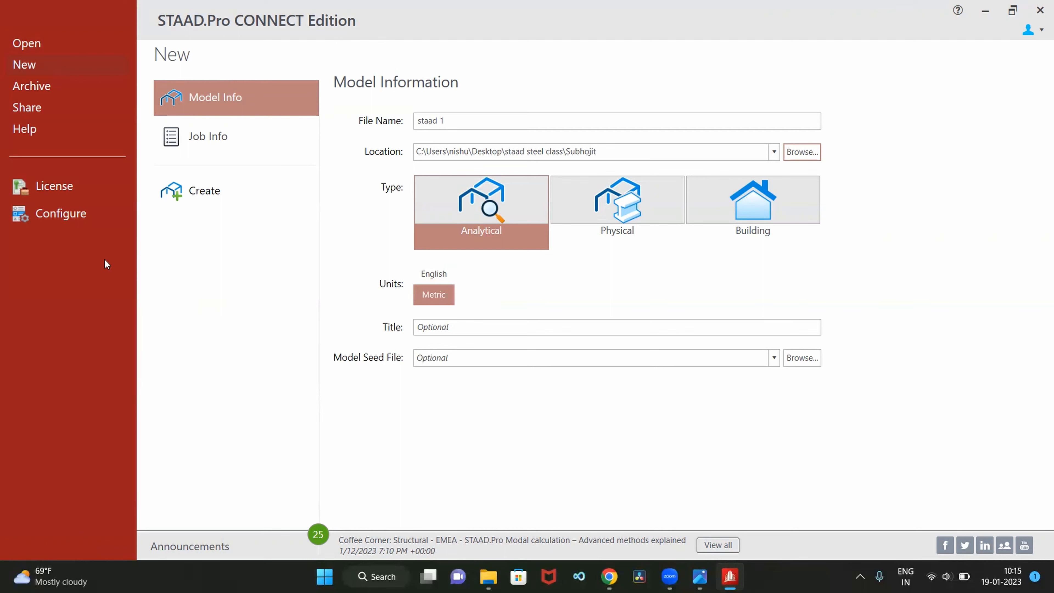
# Choose IS800 2007 LSD as the default steel design code in the application configuration and create the model
pyautogui.click(83, 213)
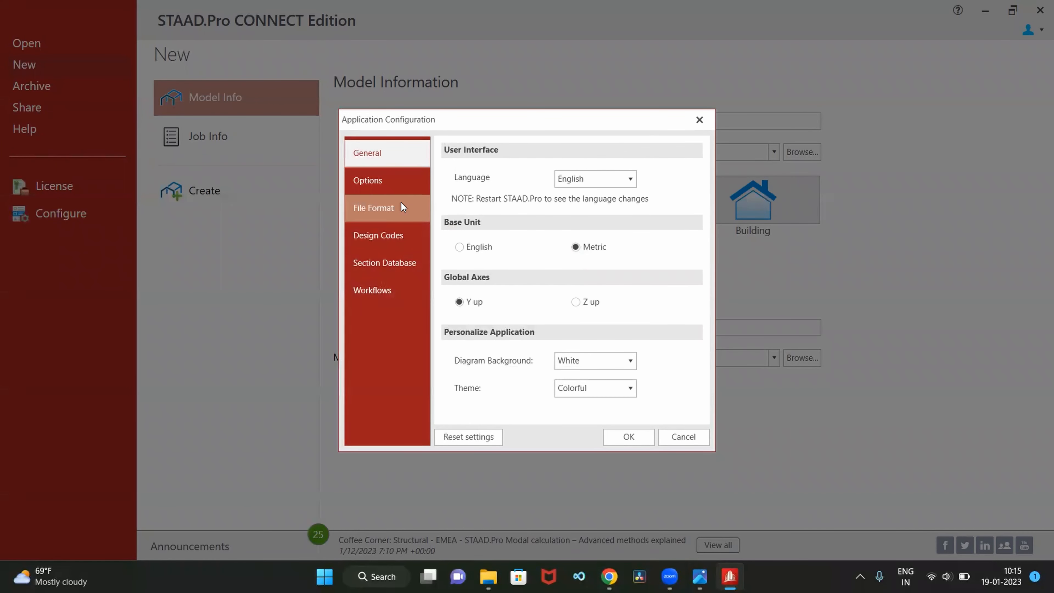
pyautogui.click(403, 237)
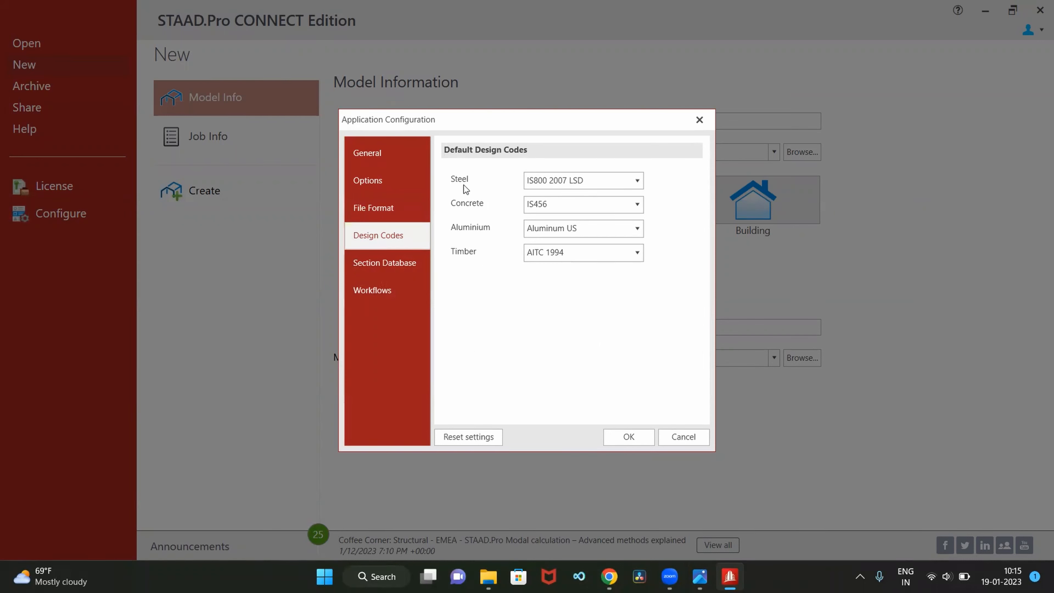
pyautogui.click(576, 180)
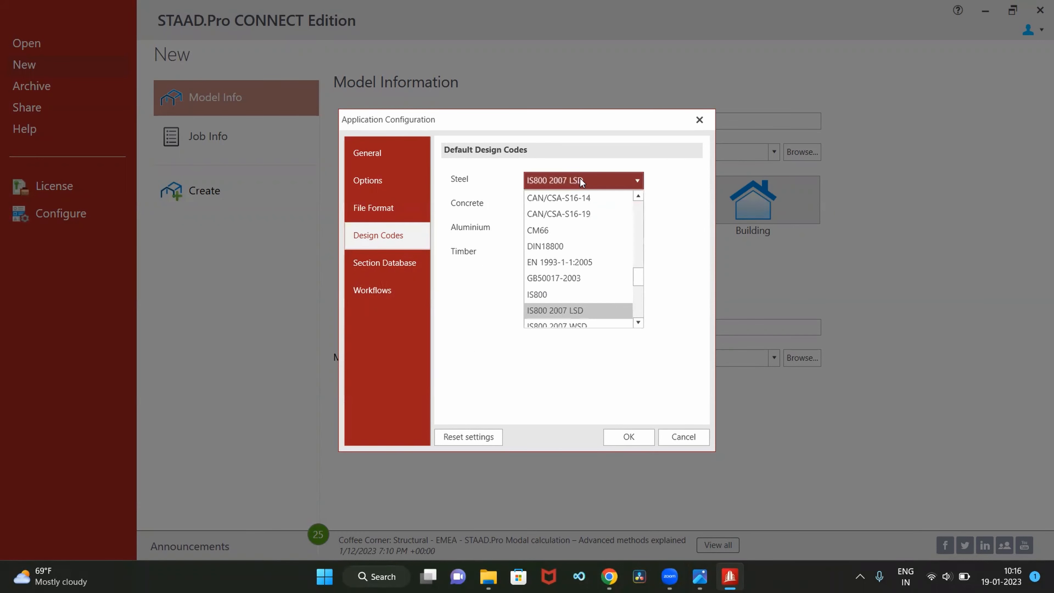
pyautogui.click(580, 311)
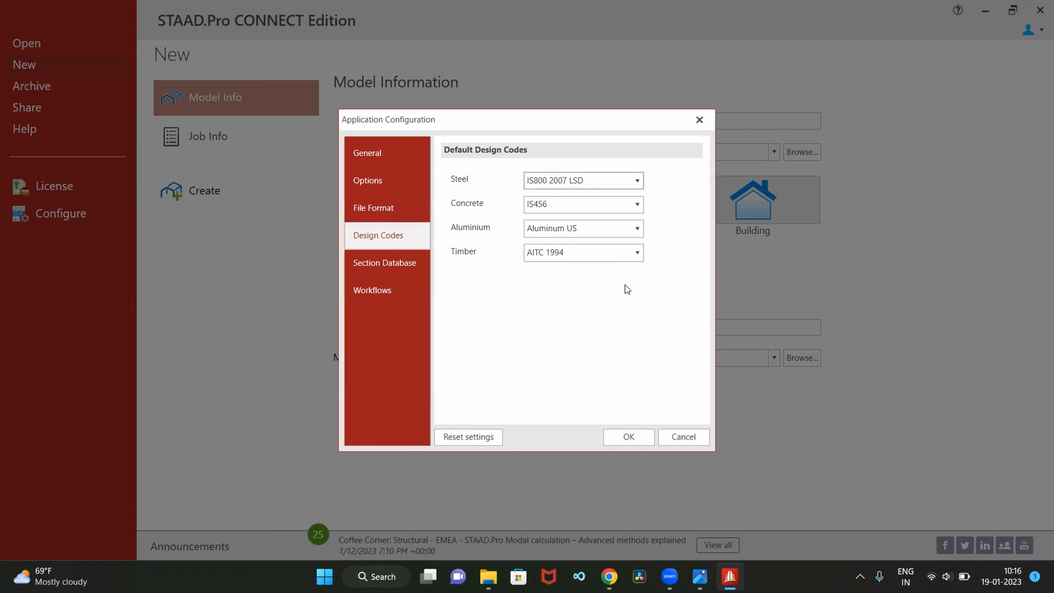
pyautogui.click(628, 436)
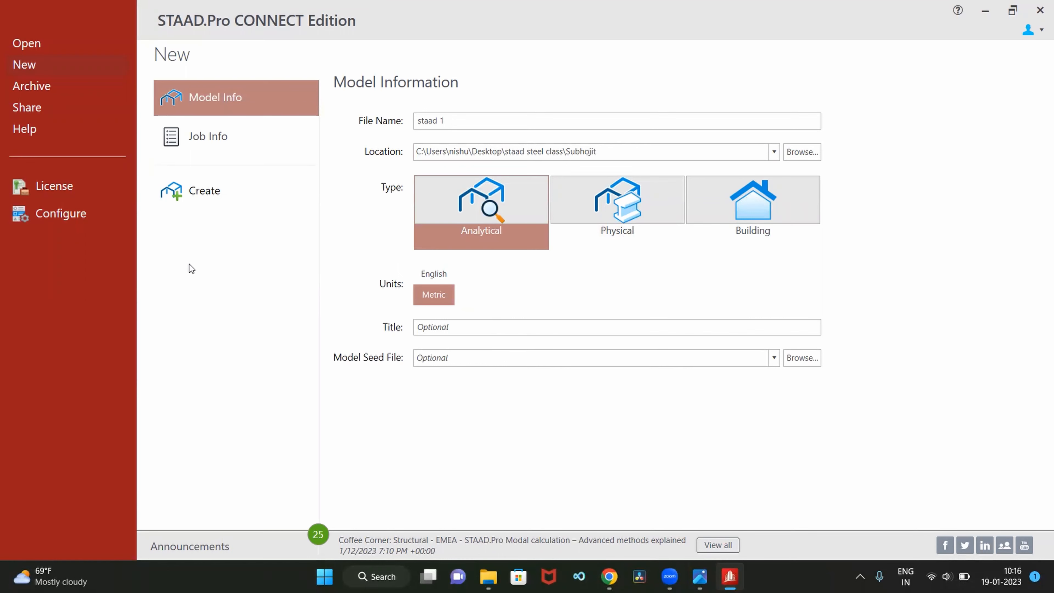
pyautogui.click(217, 198)
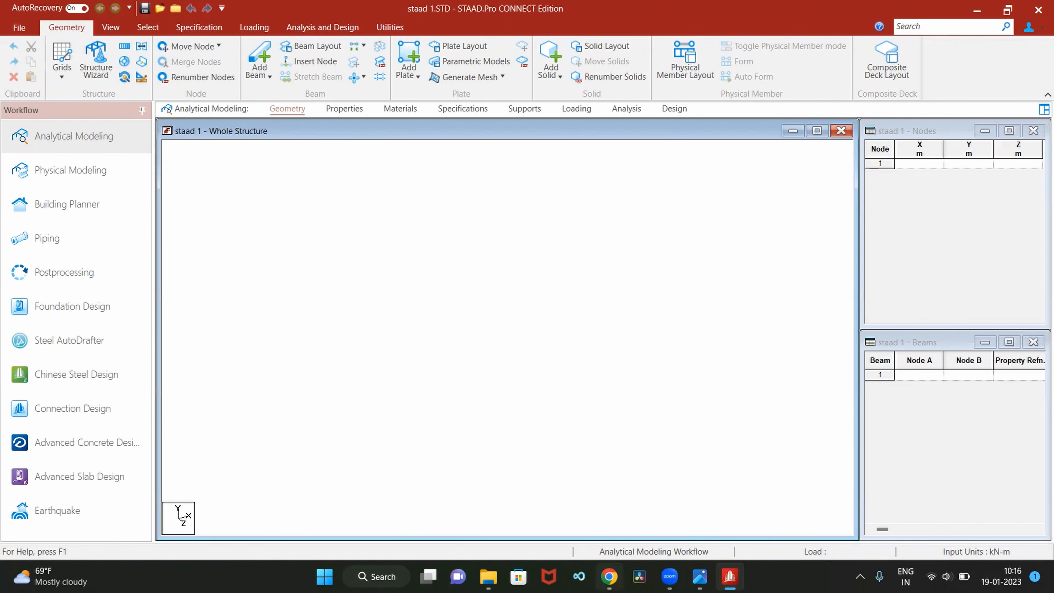
# Consult the truss coordinates in staad.pdf in Chrome and enter nodes at 0, 0, 0 and 15, 0, 0 m in the STAAD.Pro node table
pyautogui.click(609, 576)
pyautogui.scroll(20, 380, 317)
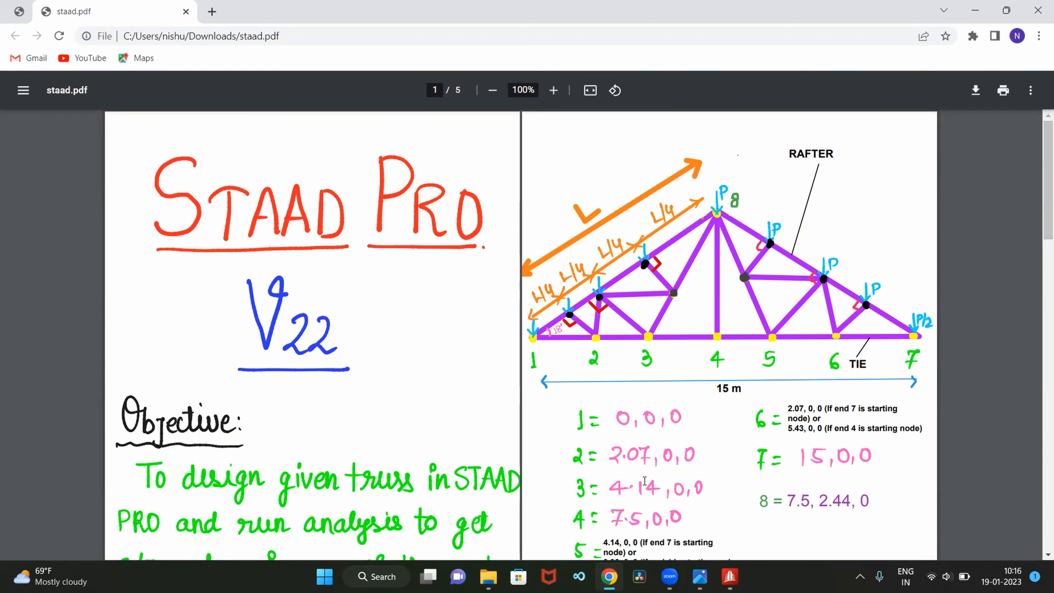
pyautogui.scroll(-1, 602, 414)
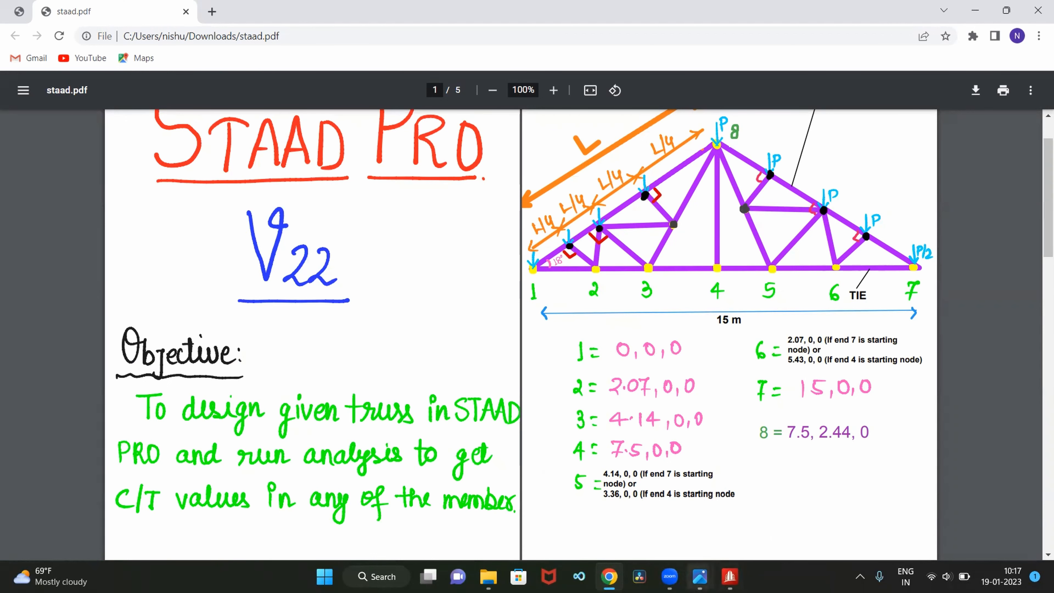
pyautogui.click(730, 576)
pyautogui.click(912, 163)
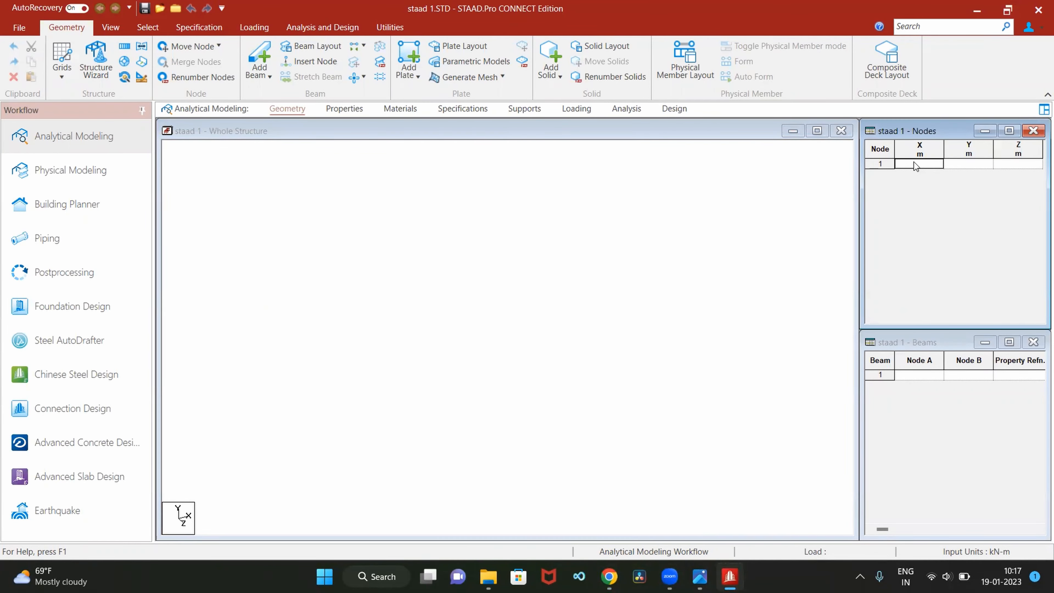
pyautogui.write('0')
pyautogui.press('Tab')
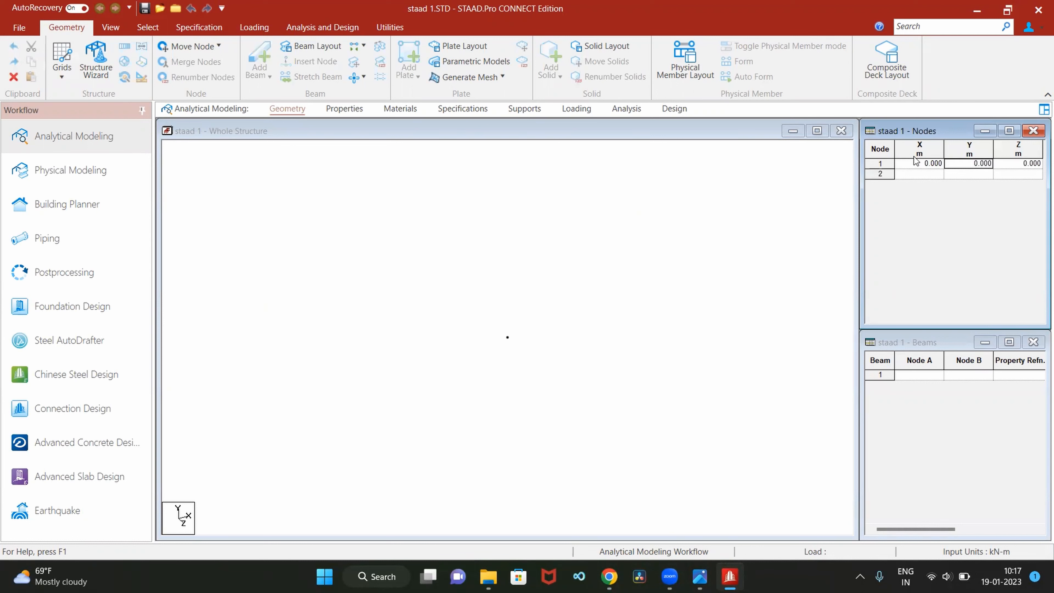
pyautogui.click(916, 175)
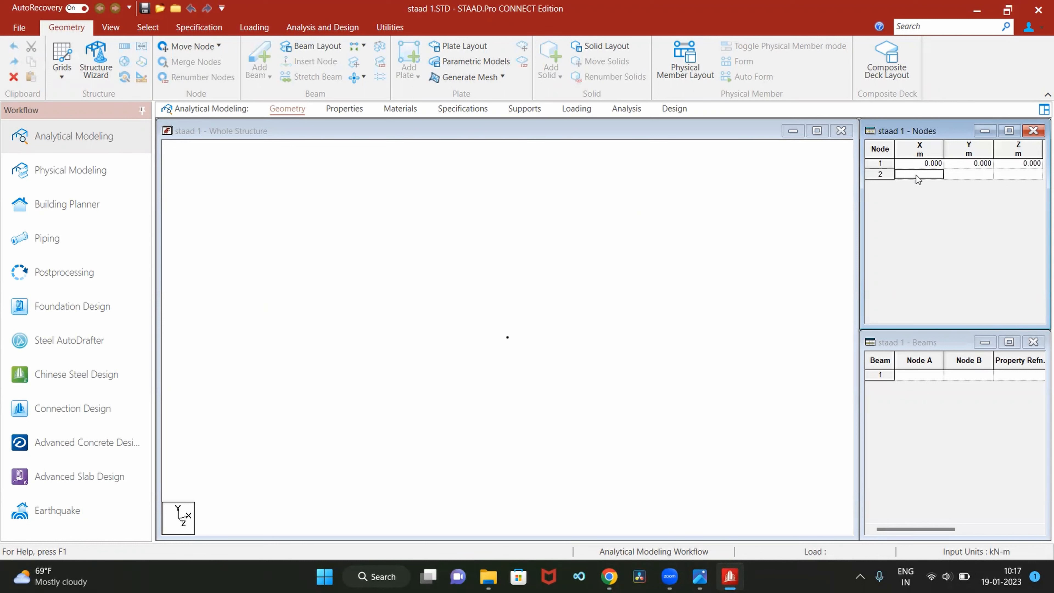
pyautogui.write('15')
pyautogui.click(919, 185)
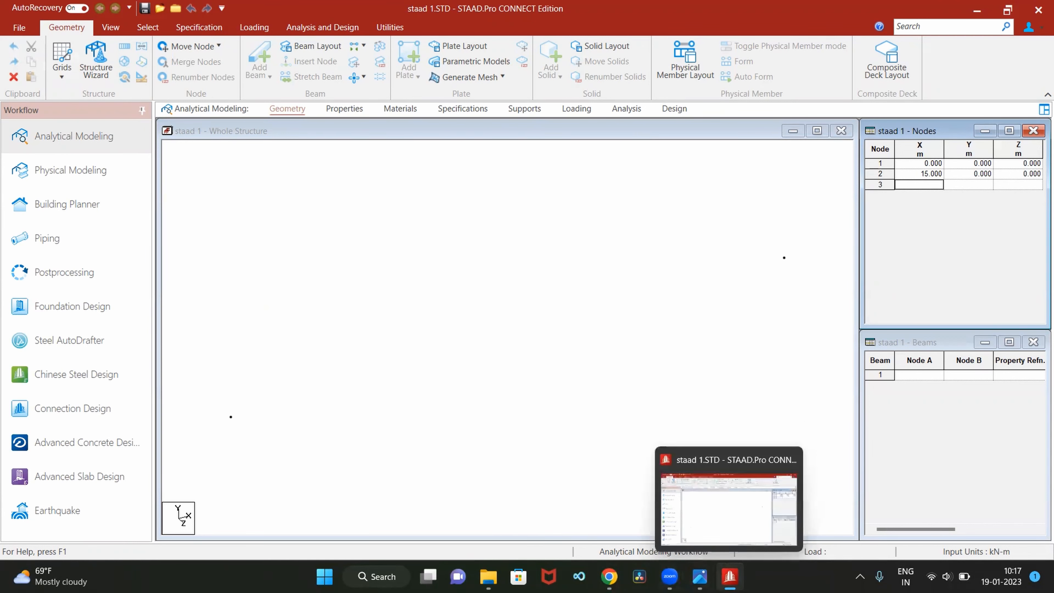
pyautogui.click(730, 576)
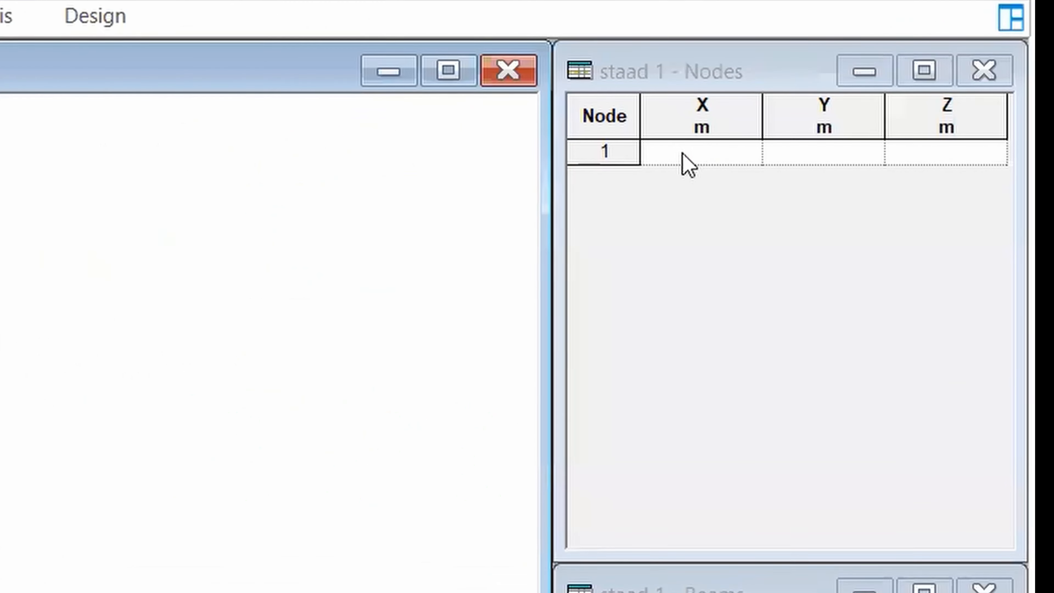
pyautogui.click(684, 157)
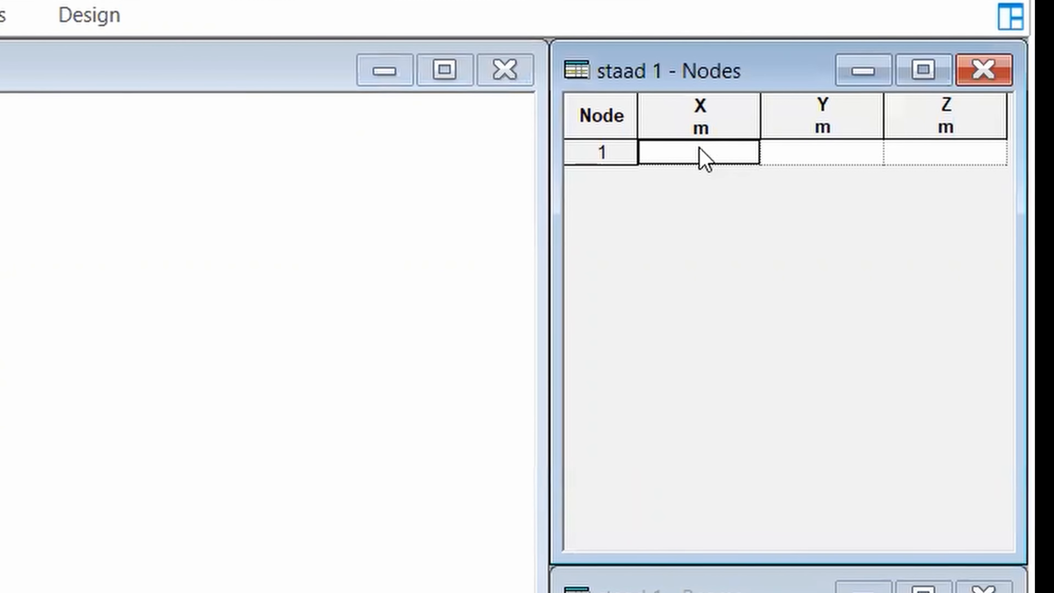
pyautogui.write('0')
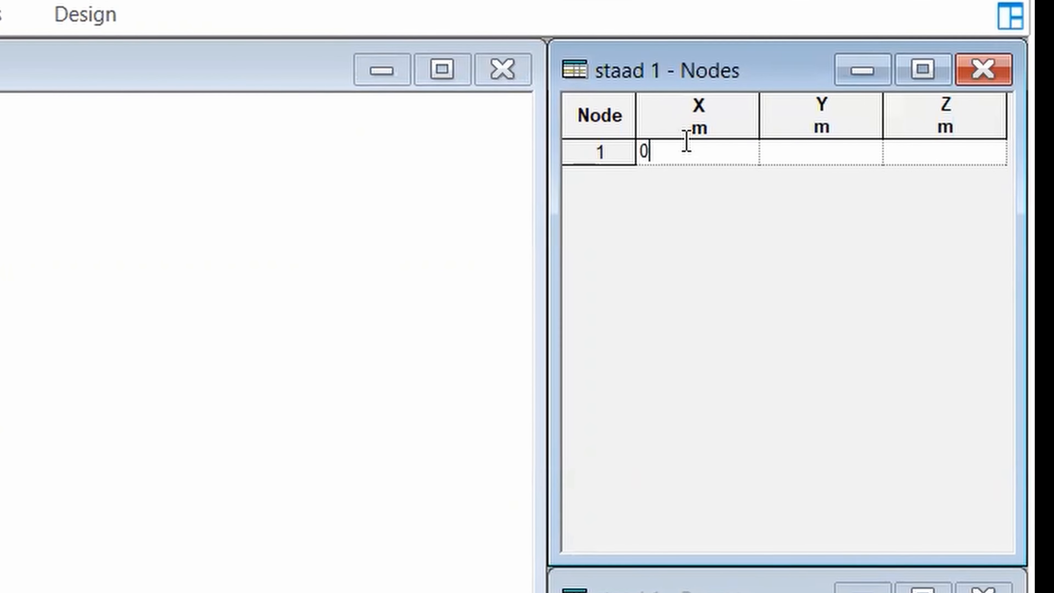
pyautogui.press('Tab')
pyautogui.click(687, 179)
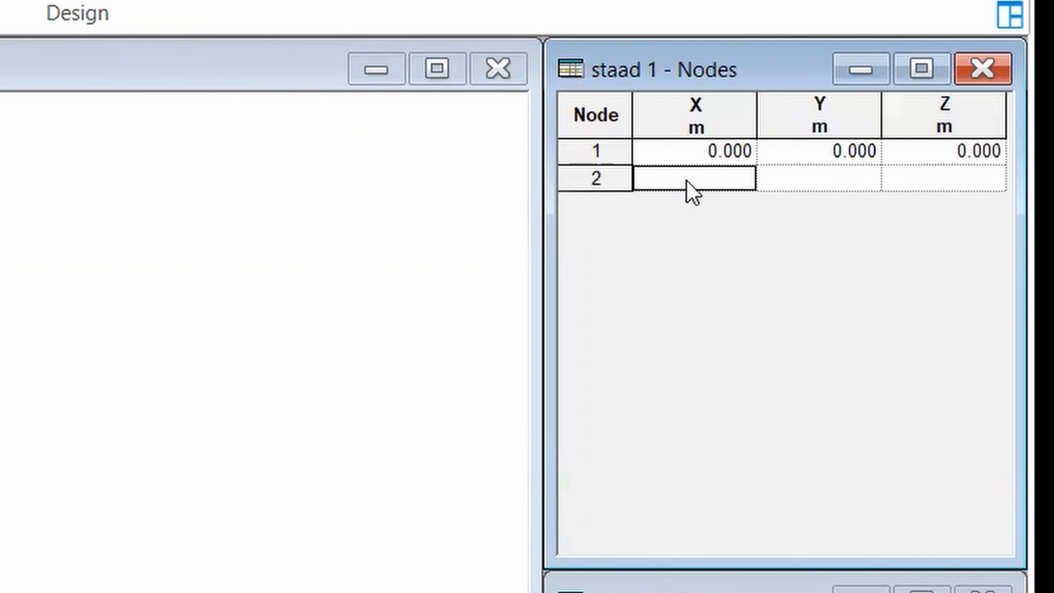
pyautogui.write('15')
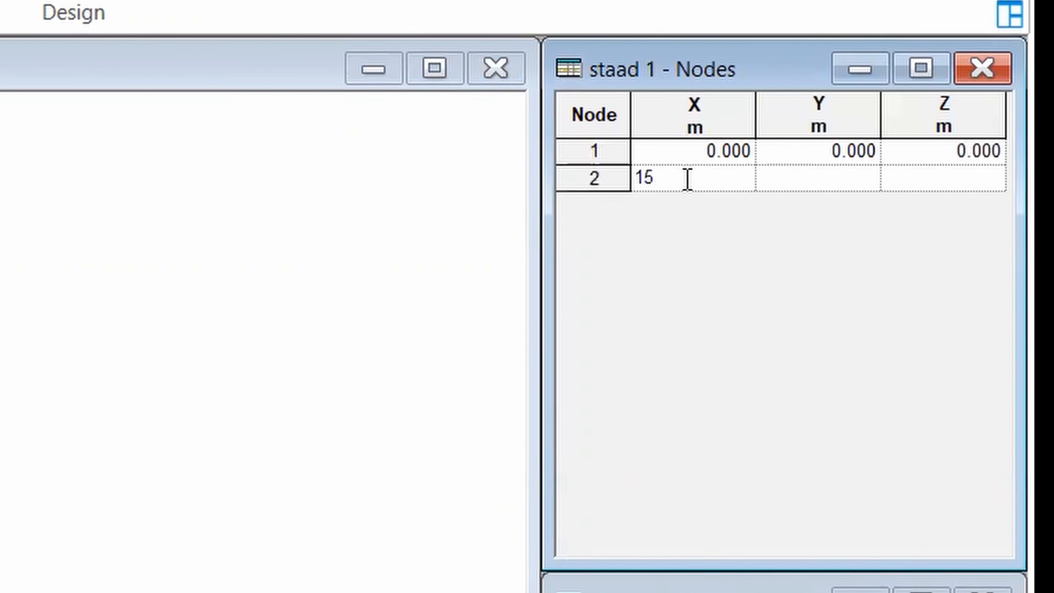
pyautogui.press('Tab')
pyautogui.click(706, 207)
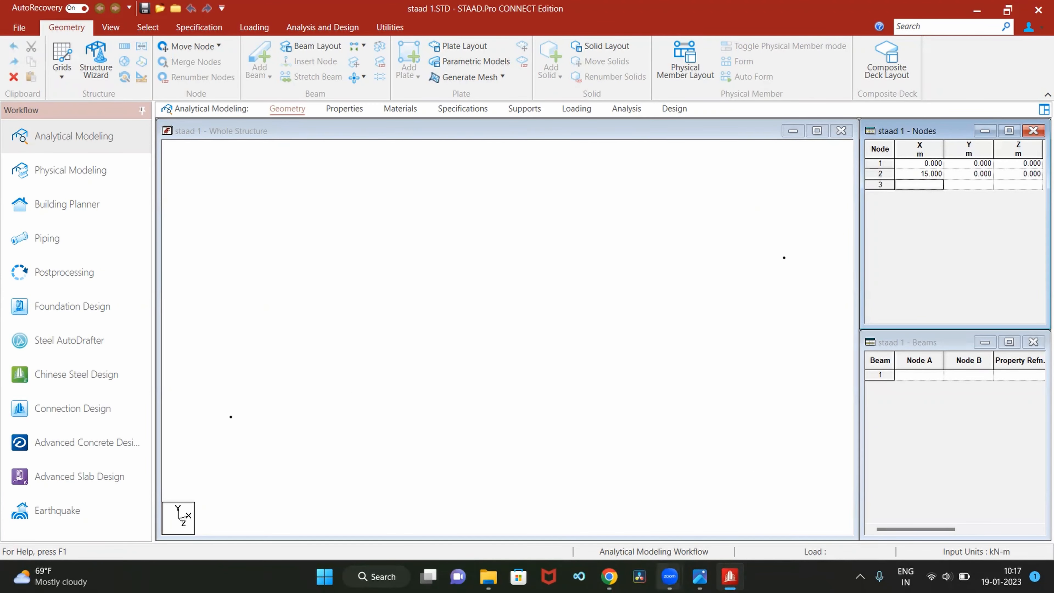
# Check the midspan node in staad.pdf in Chrome and add node 3 at 7.5, 0, 0 m in the STAAD.Pro node table
pyautogui.click(729, 576)
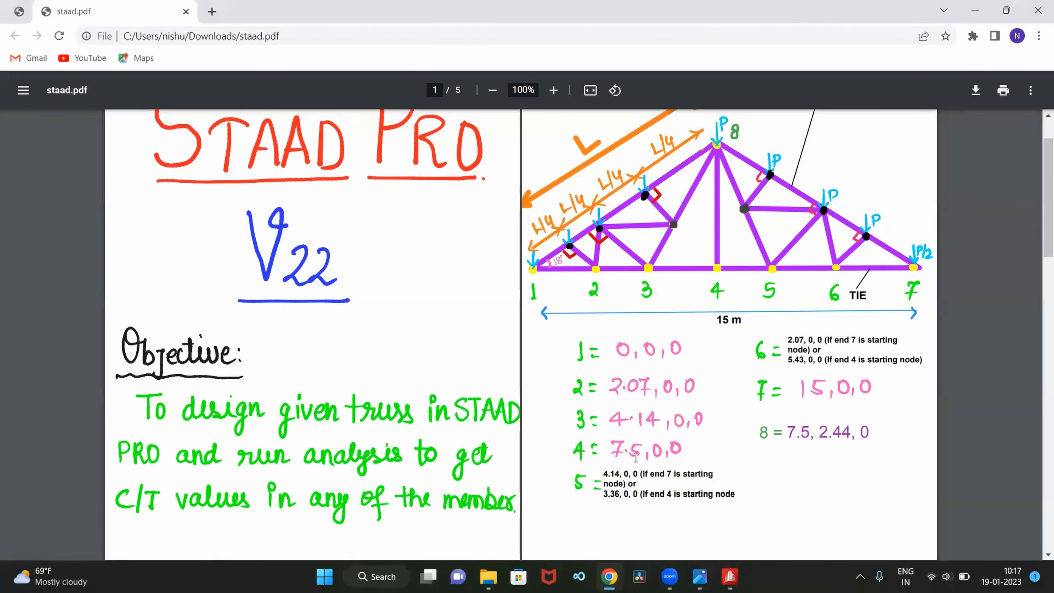
pyautogui.click(729, 577)
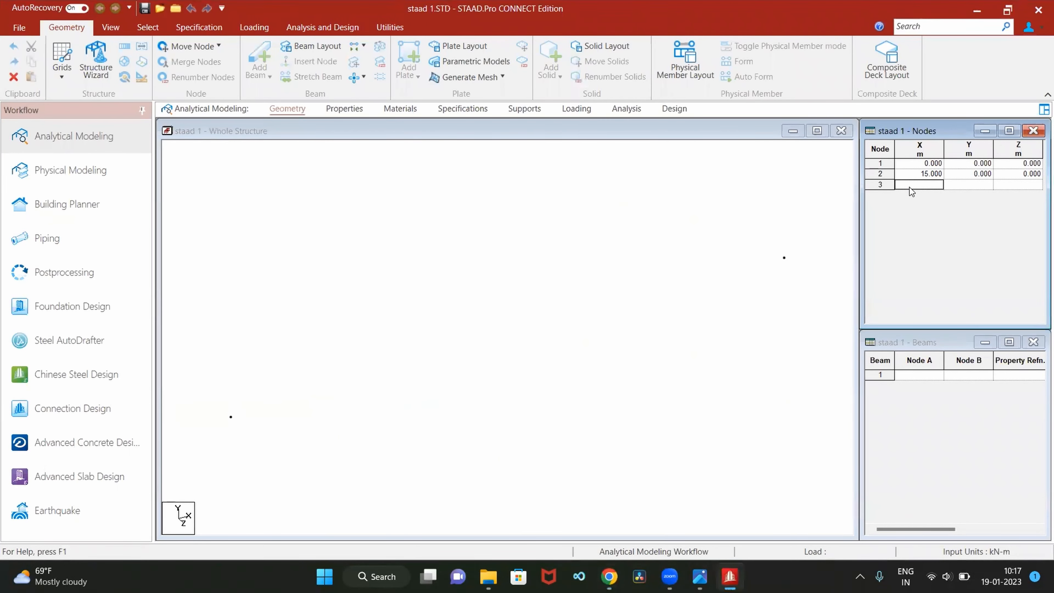
pyautogui.write('7.5')
pyautogui.press('Tab')
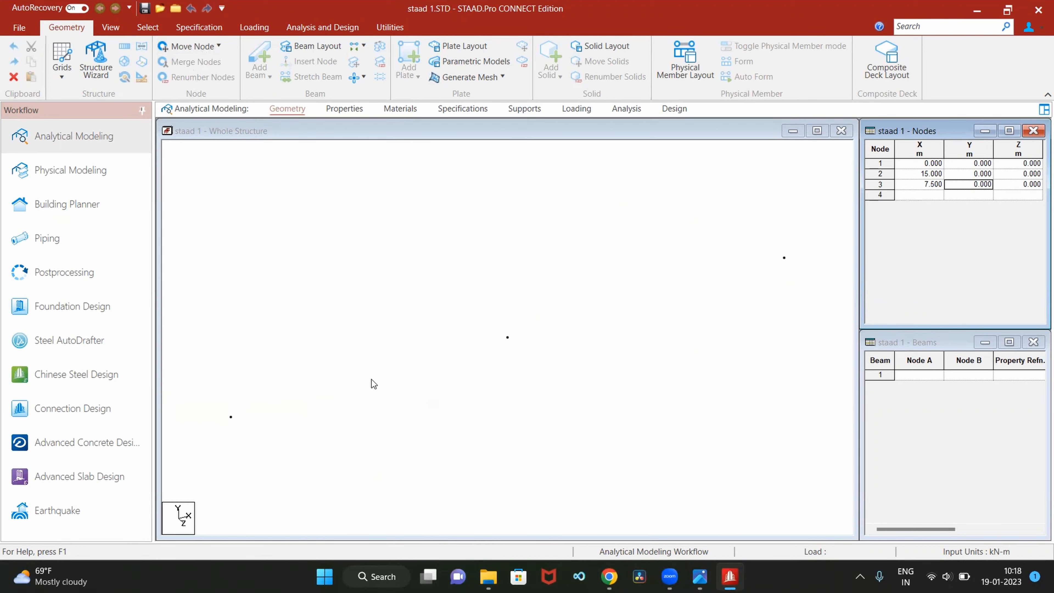
# Examine the steel roof truss photo staad01.jpg in Photos and return to STAAD.Pro
pyautogui.moveTo(700, 576)
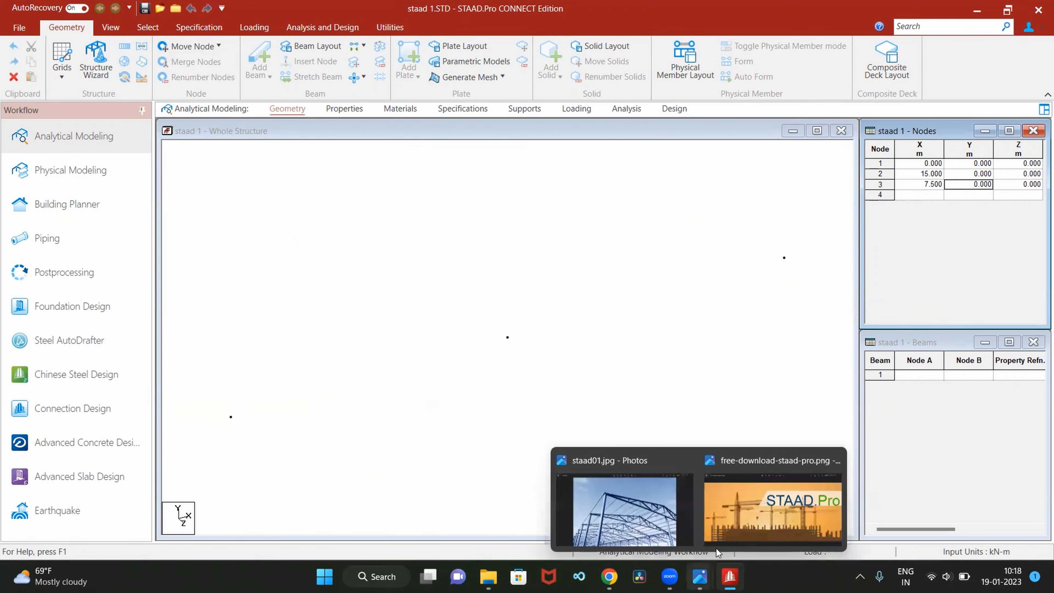
pyautogui.click(623, 498)
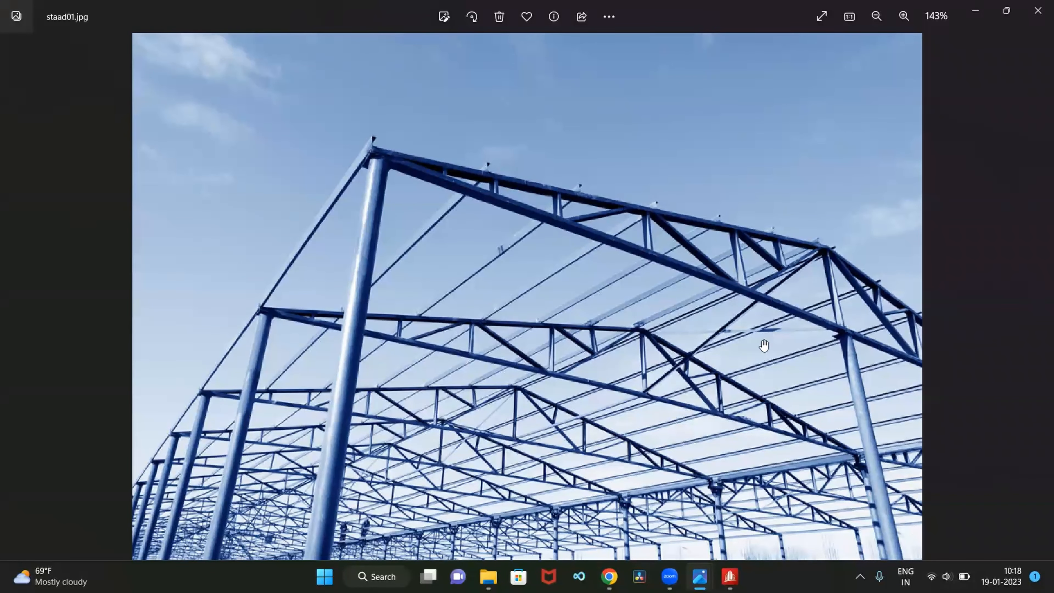
pyautogui.moveTo(706, 576)
pyautogui.click(724, 508)
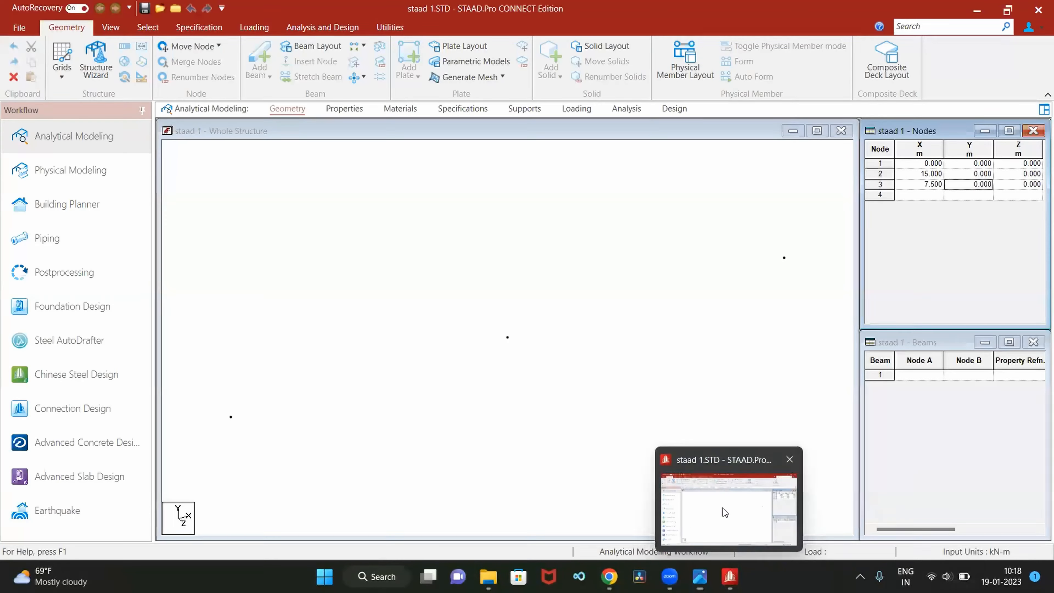
# Switch the whole-structure window to the Front View, looking from +Z
pyautogui.click(112, 28)
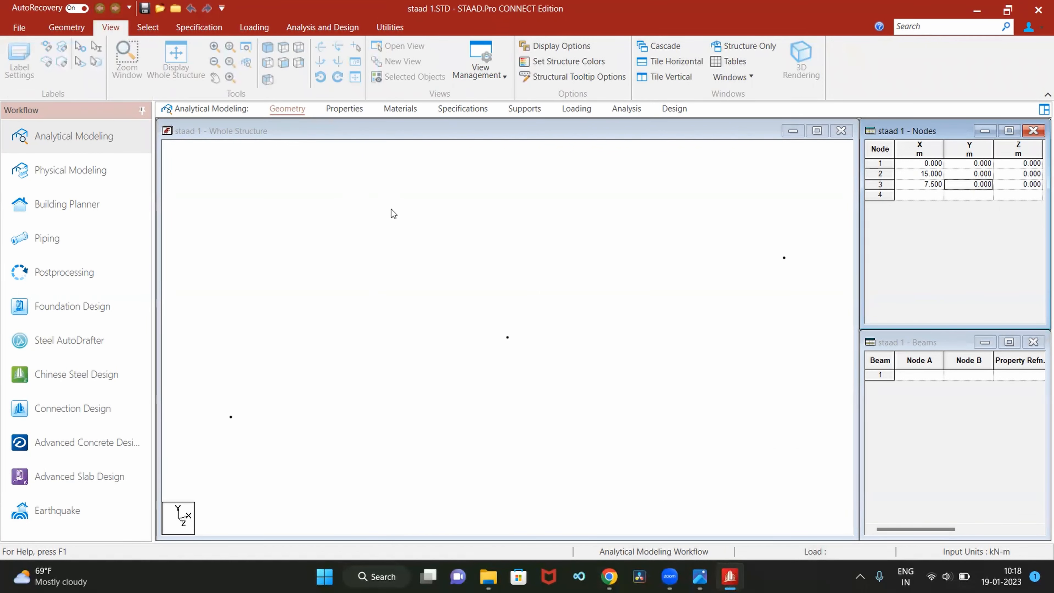
pyautogui.click(327, 224)
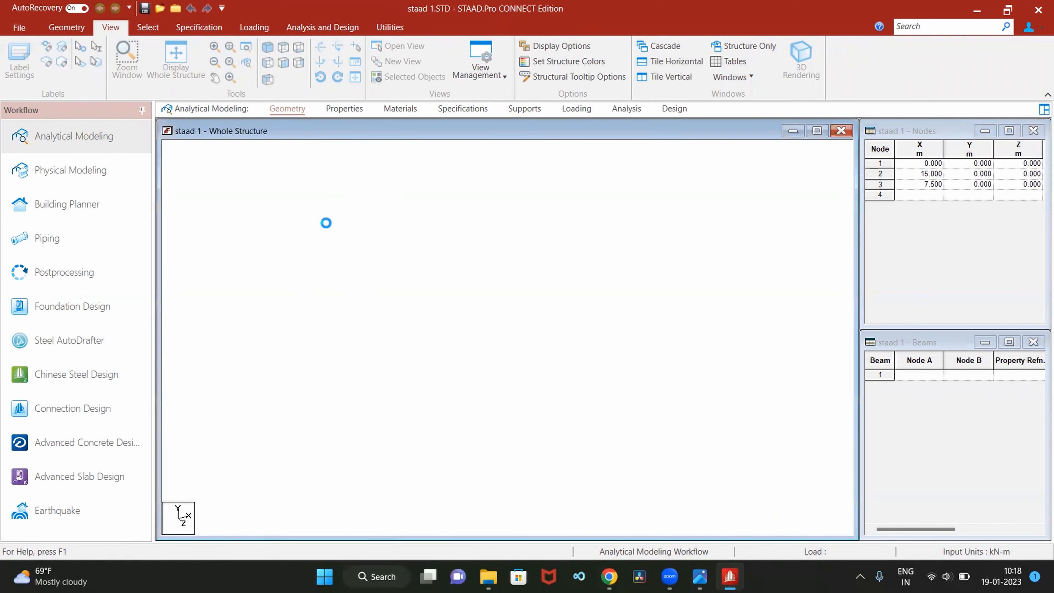
pyautogui.click(283, 64)
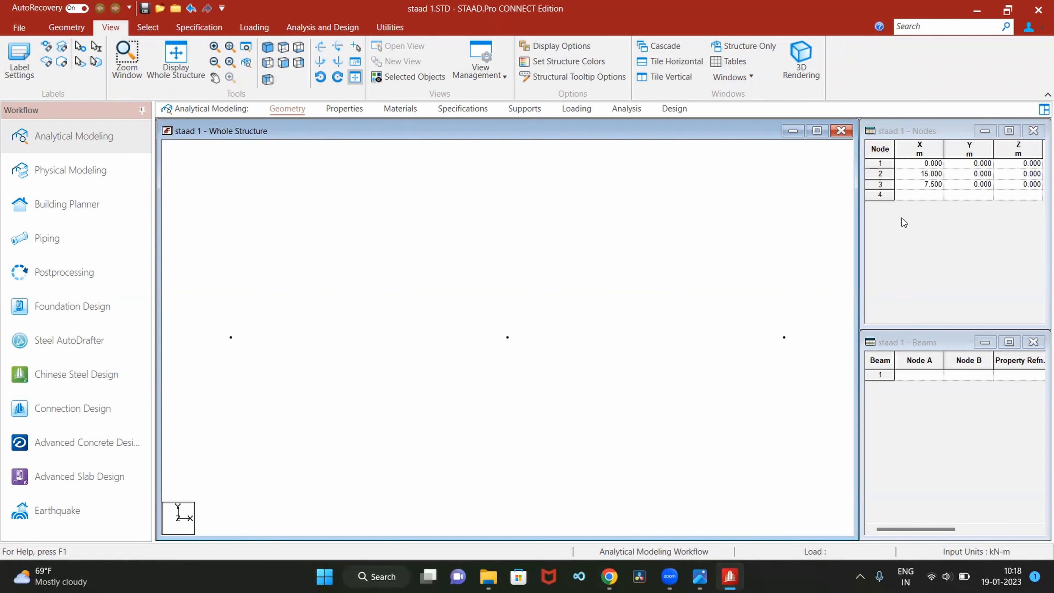
# Check the apex node in staad.pdf in Chrome and add node 4 at 7.5, 2.44, 0 m in the STAAD.Pro node table
pyautogui.click(919, 194)
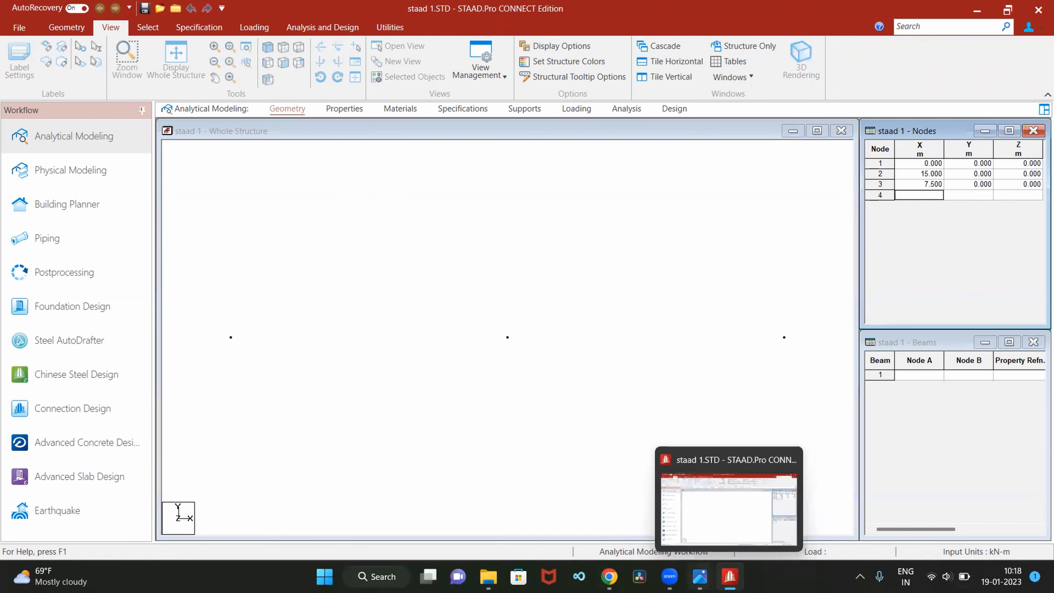
pyautogui.click(609, 576)
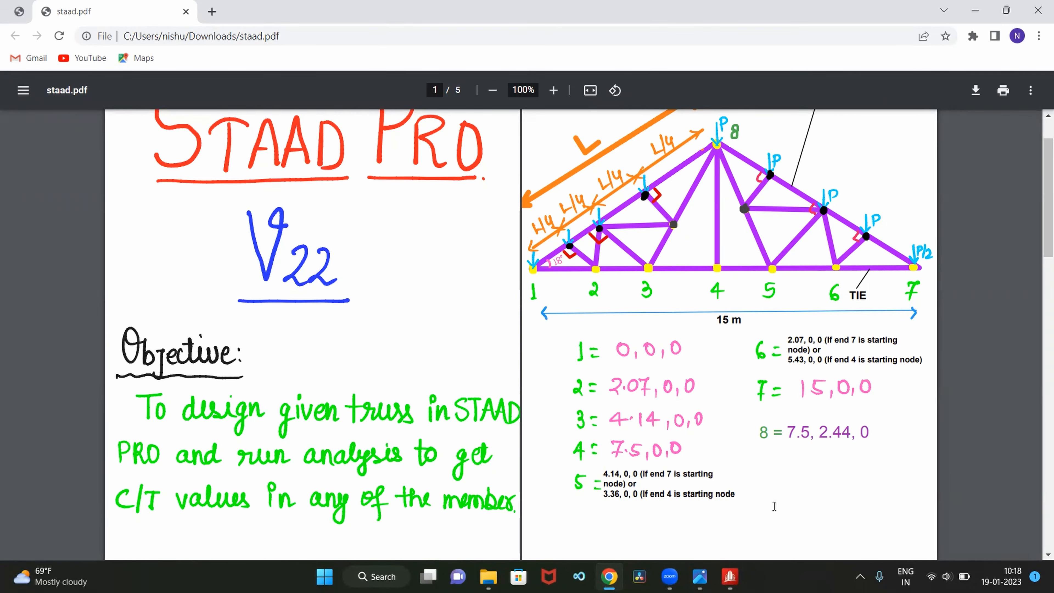
pyautogui.click(728, 576)
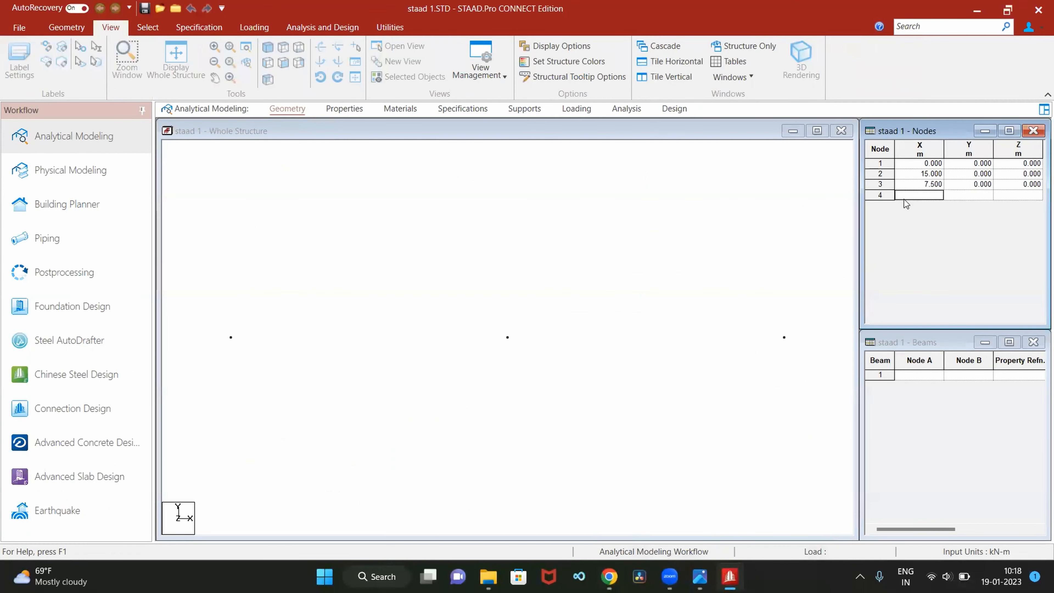
pyautogui.write('7.5')
pyautogui.click(967, 194)
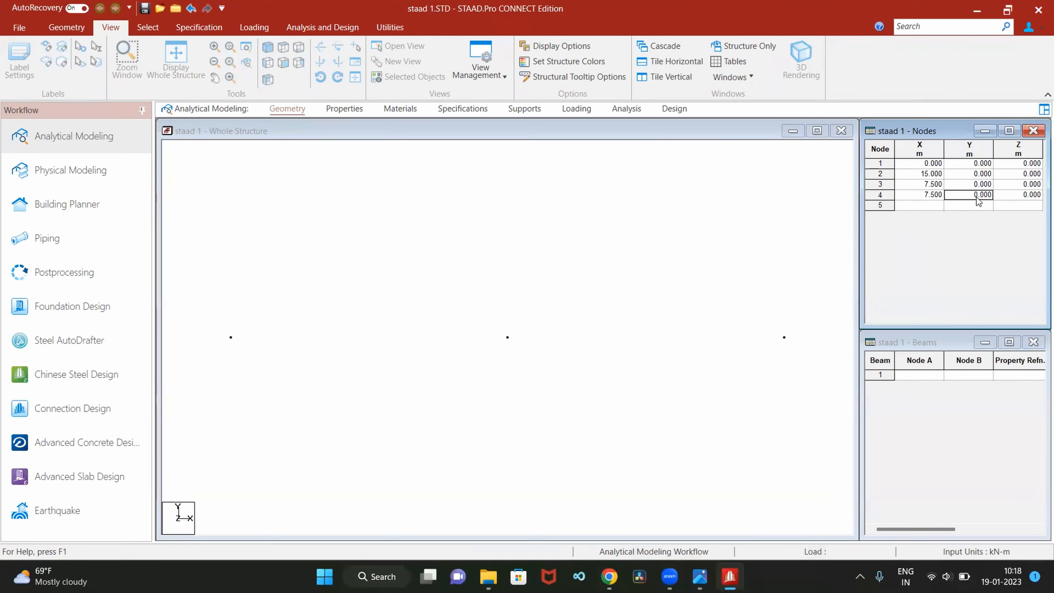
pyautogui.write('2.44')
pyautogui.click(918, 206)
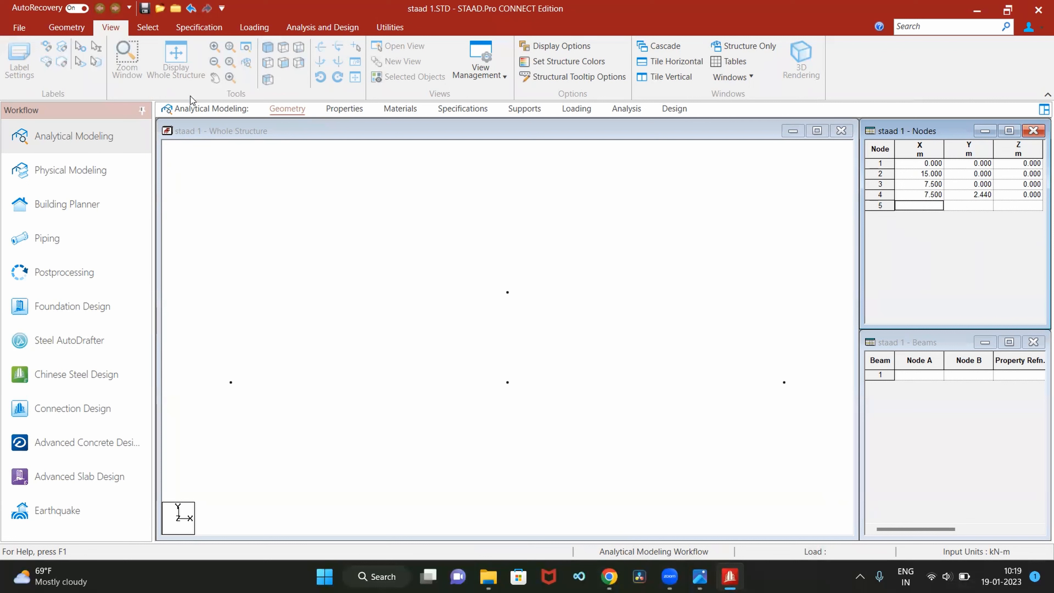
# Draw beams between nodes 1-4, 4-2, 2-3 and 3-1 to form the truss's outer triangle
pyautogui.click(66, 27)
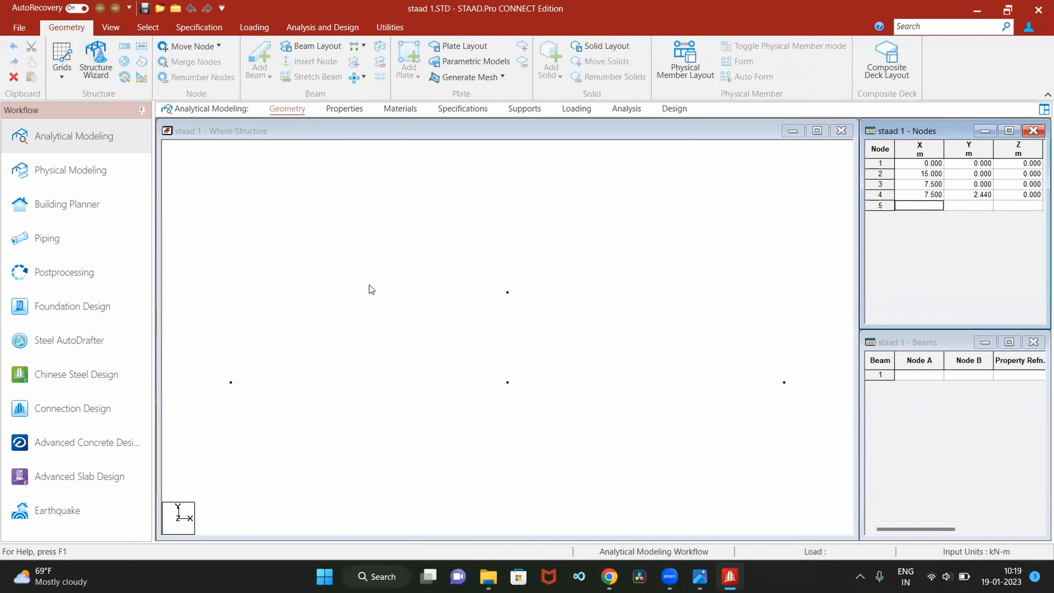
pyautogui.click(322, 187)
pyautogui.click(261, 54)
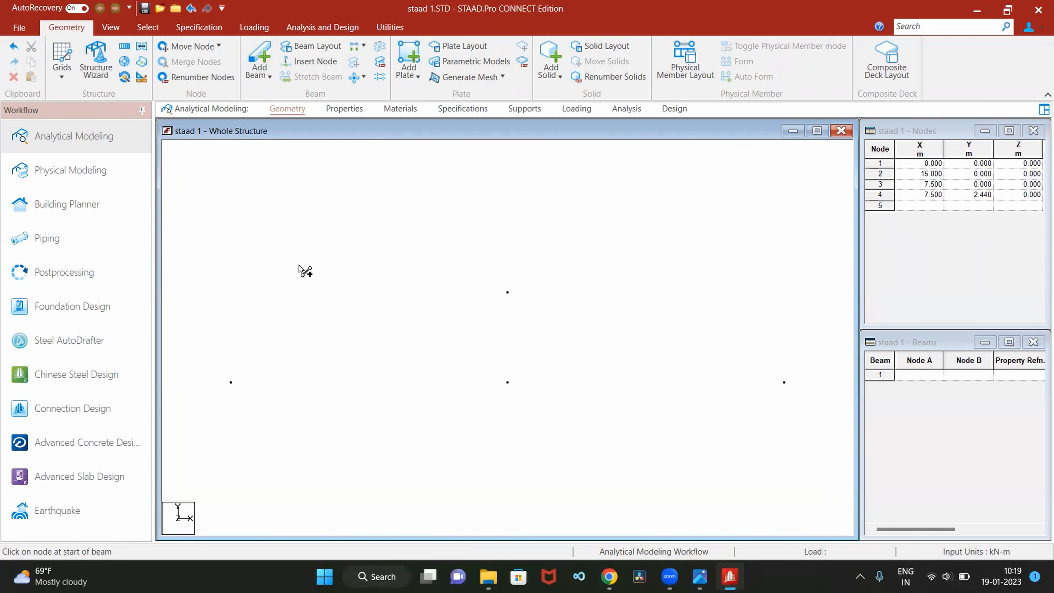
pyautogui.moveTo(231, 382)
pyautogui.mouseDown()
pyautogui.moveTo(492, 307)
pyautogui.moveTo(507, 292)
pyautogui.moveTo(784, 385)
pyautogui.moveTo(300, 375)
pyautogui.moveTo(247, 393)
pyautogui.moveTo(230, 382)
pyautogui.mouseUp()
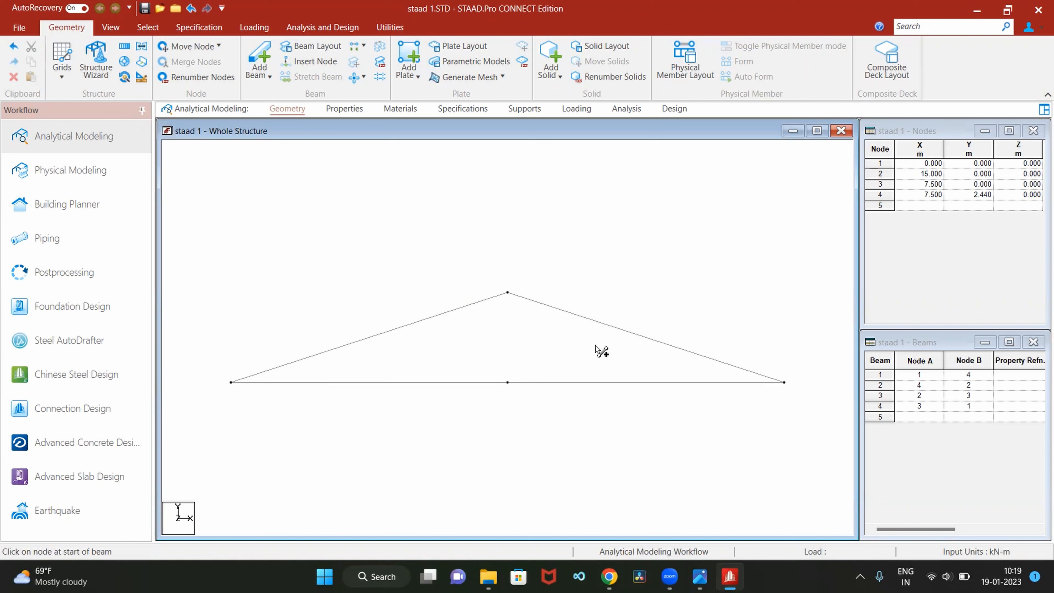
# Draw the vertical beam from apex node 4 down to midspan node 3, declining any extra node
pyautogui.click(505, 295)
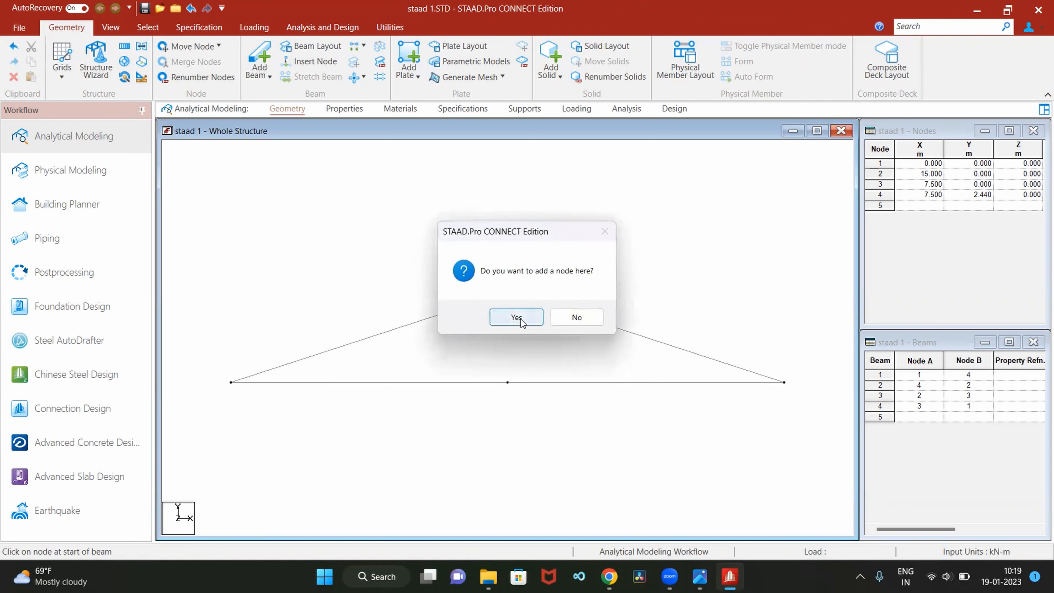
pyautogui.click(576, 317)
pyautogui.moveTo(507, 292); pyautogui.dragTo(507, 382)
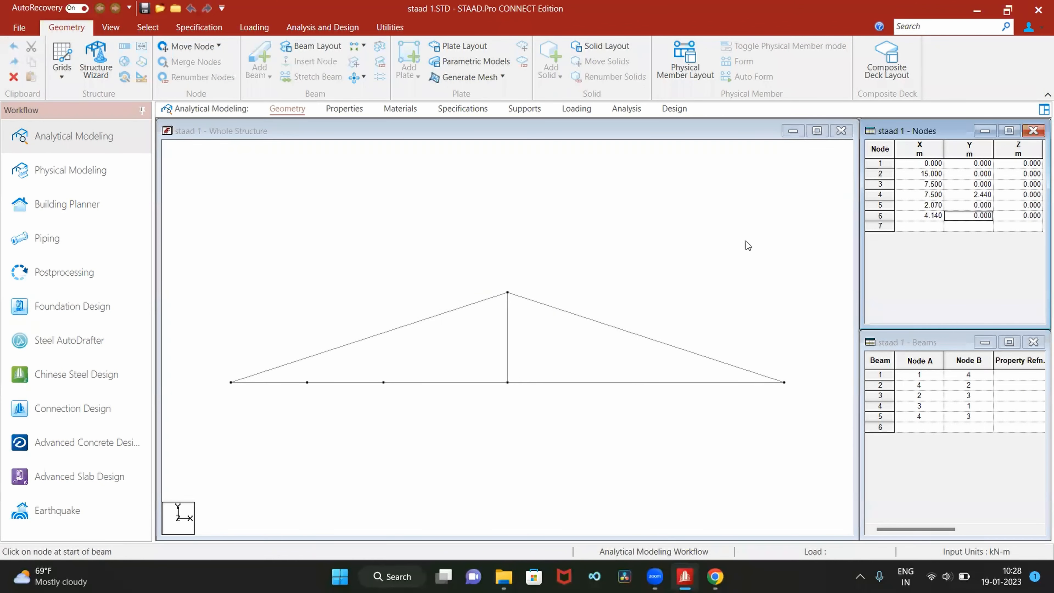
# Review the bottom-chord nodes in staad.pdf in Chrome, then open node insertion for the beam between nodes 2 and 3 in STAAD.Pro
pyautogui.click(715, 576)
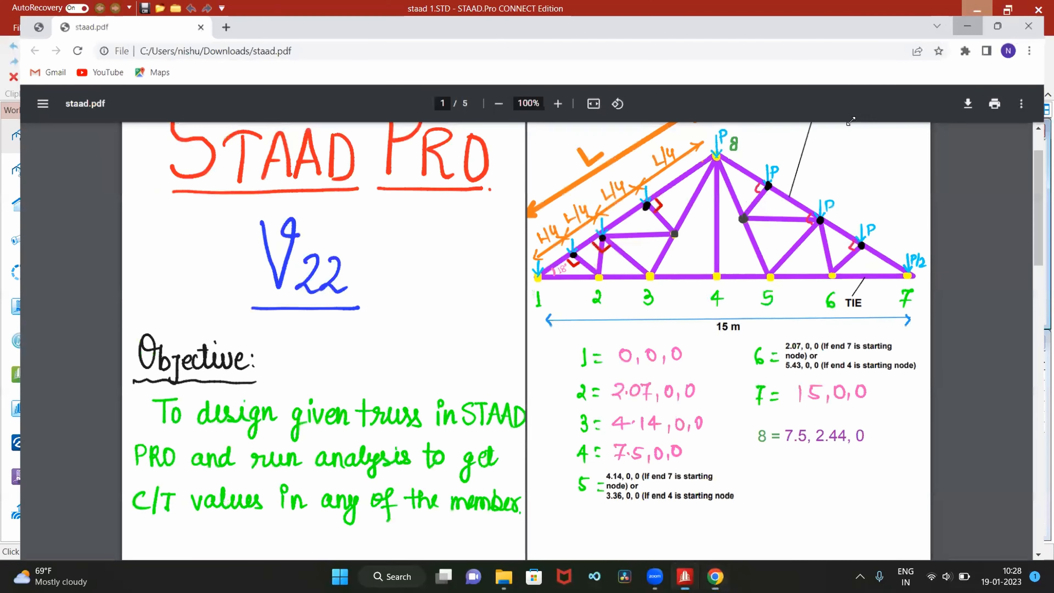
pyautogui.click(978, 4)
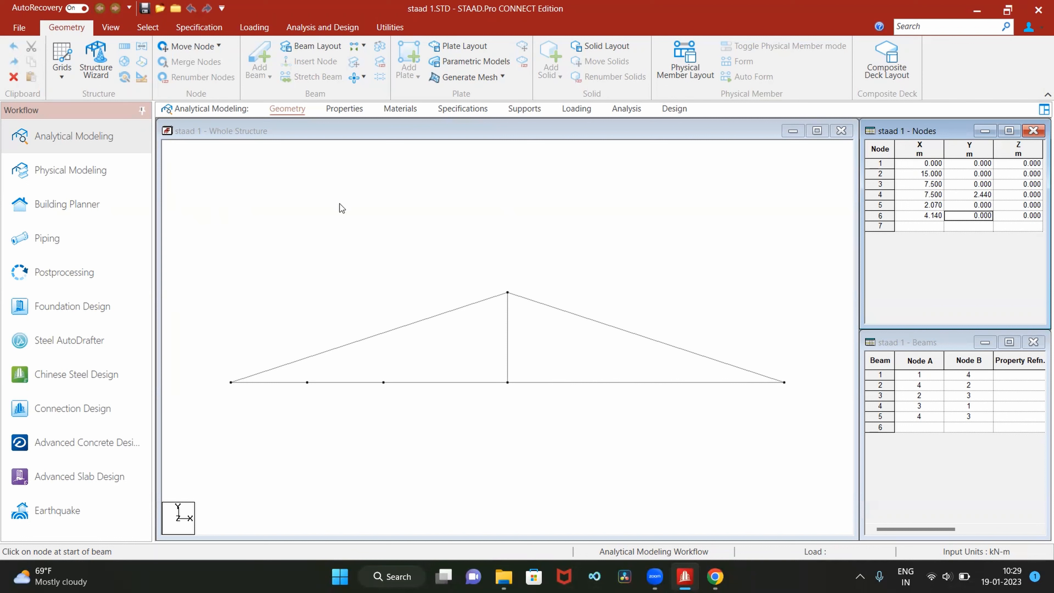
pyautogui.click(147, 27)
pyautogui.click(221, 254)
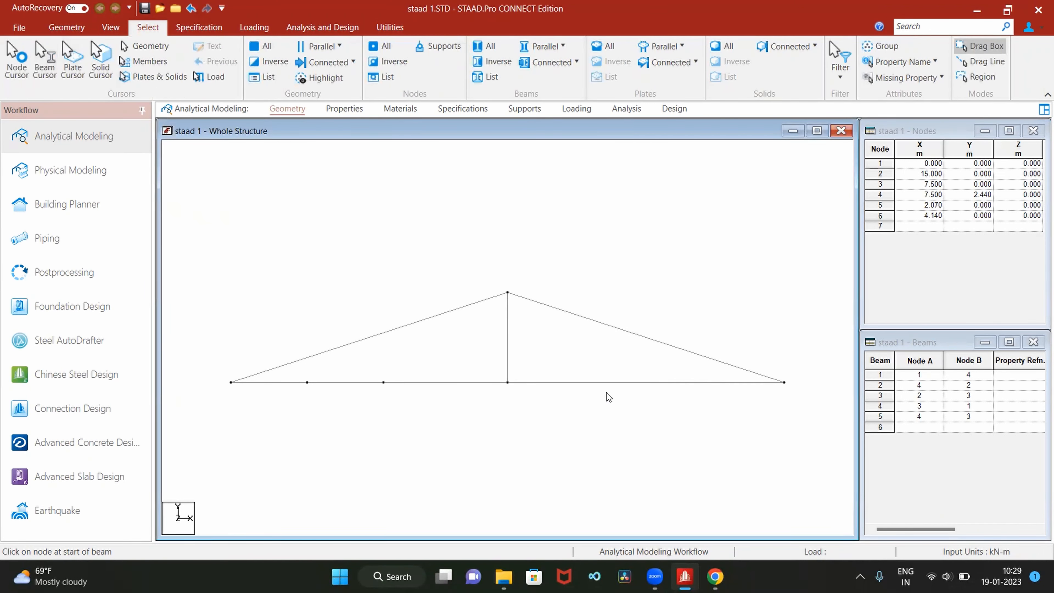
pyautogui.click(608, 384)
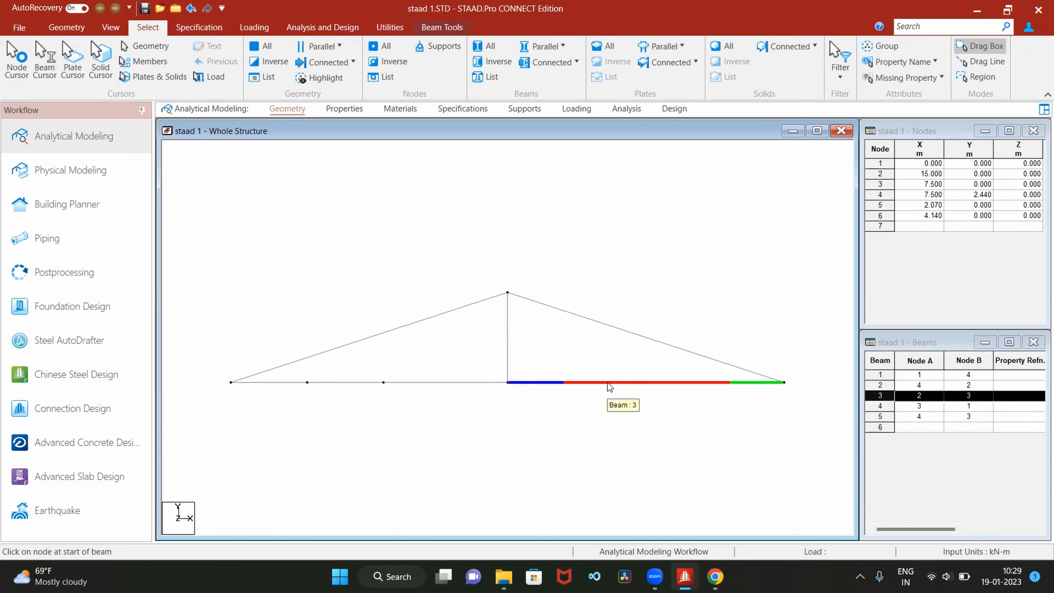
pyautogui.rightClick(608, 382)
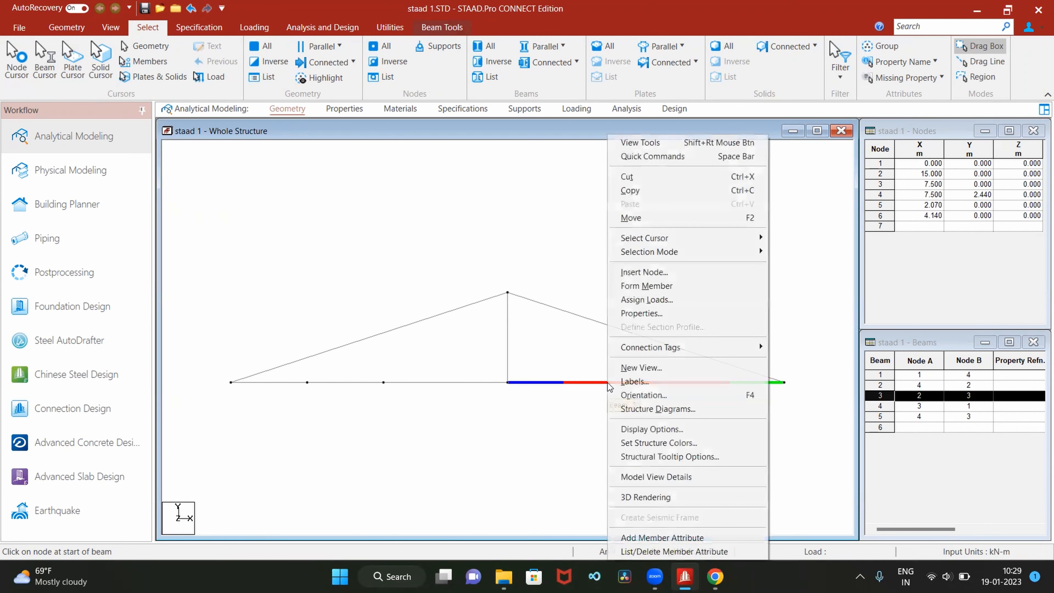
pyautogui.click(649, 273)
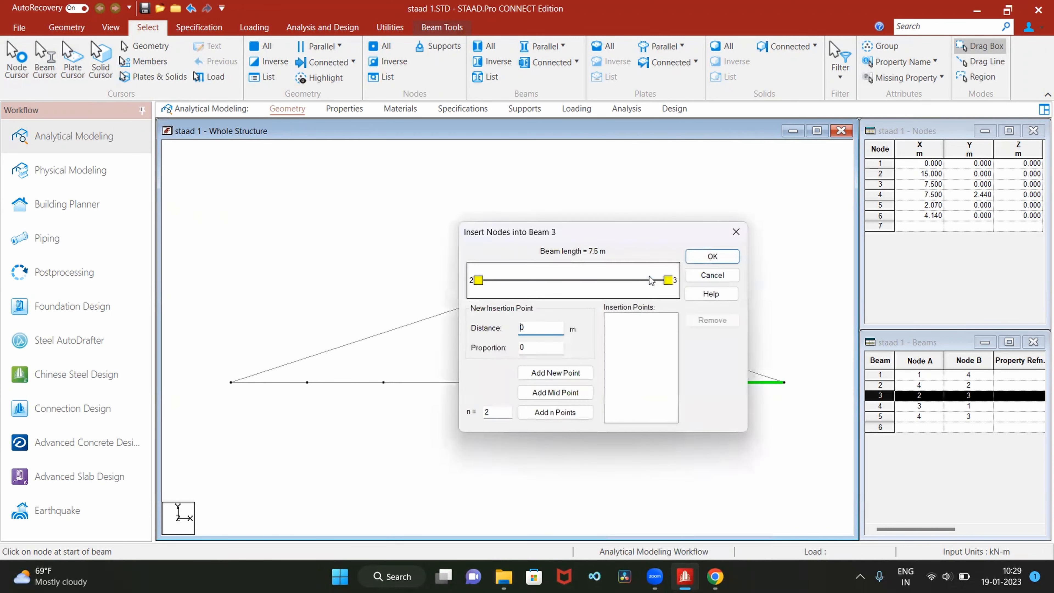
pyautogui.moveTo(556, 233); pyautogui.dragTo(383, 164)
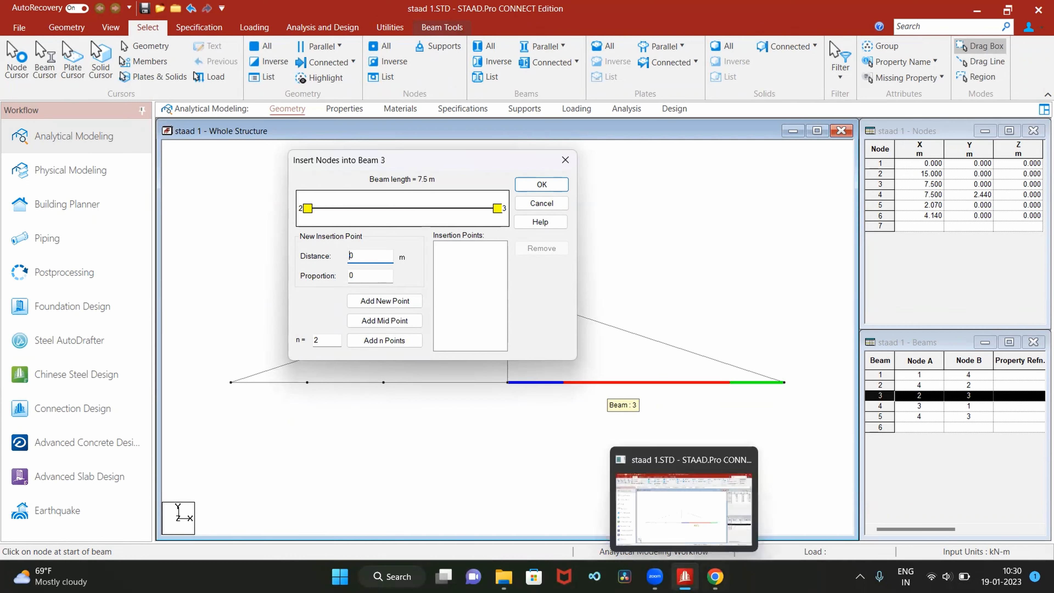
# Check the distances in staad.pdf in Chrome and insert nodes at 2.07 m and 4.14 m from node 2 into beam 3 in STAAD.Pro
pyautogui.click(715, 576)
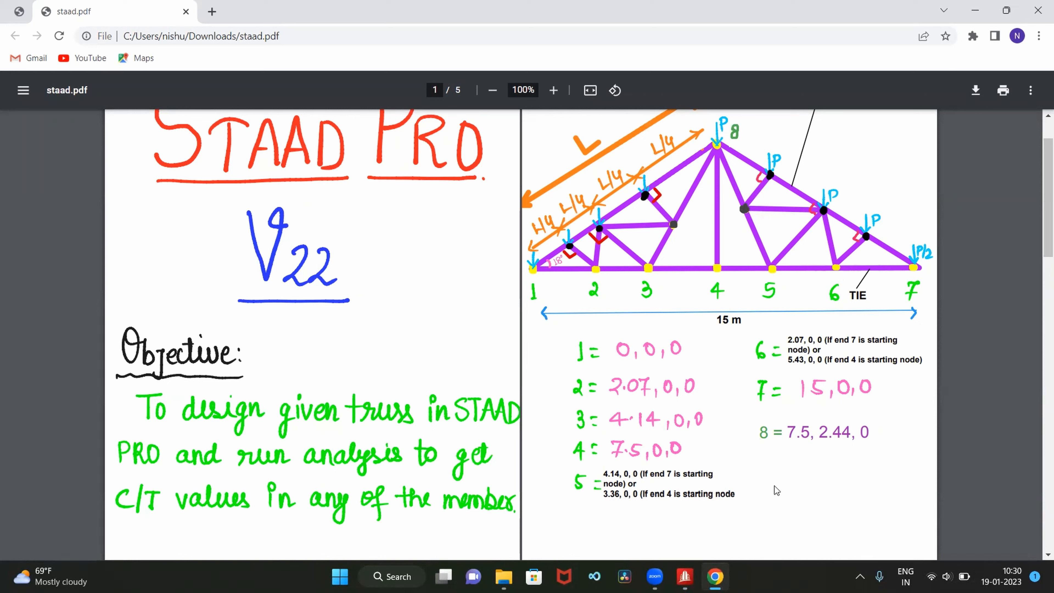
pyautogui.moveTo(717, 576)
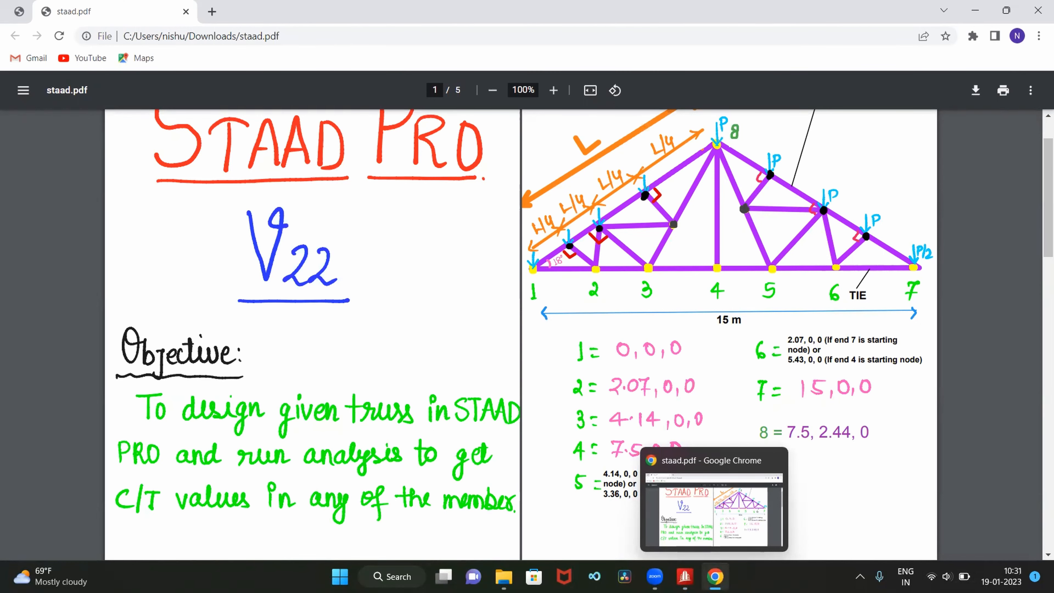
pyautogui.click(684, 576)
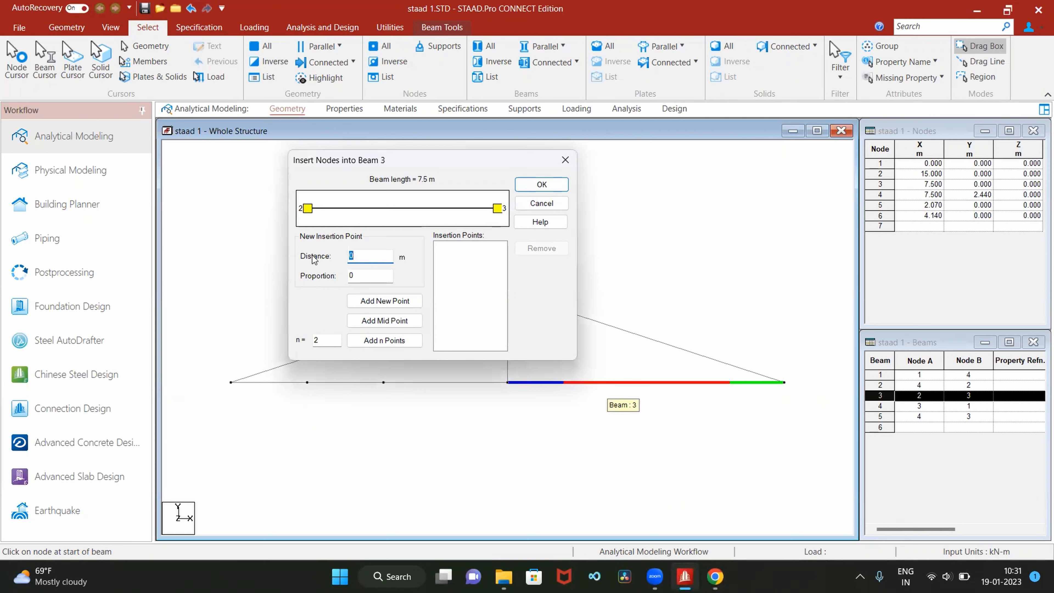
pyautogui.write('2.07')
pyautogui.click(390, 303)
pyautogui.click(379, 255)
pyautogui.press('BackSpace')
pyautogui.press('BackSpace')
pyautogui.write('4.14')
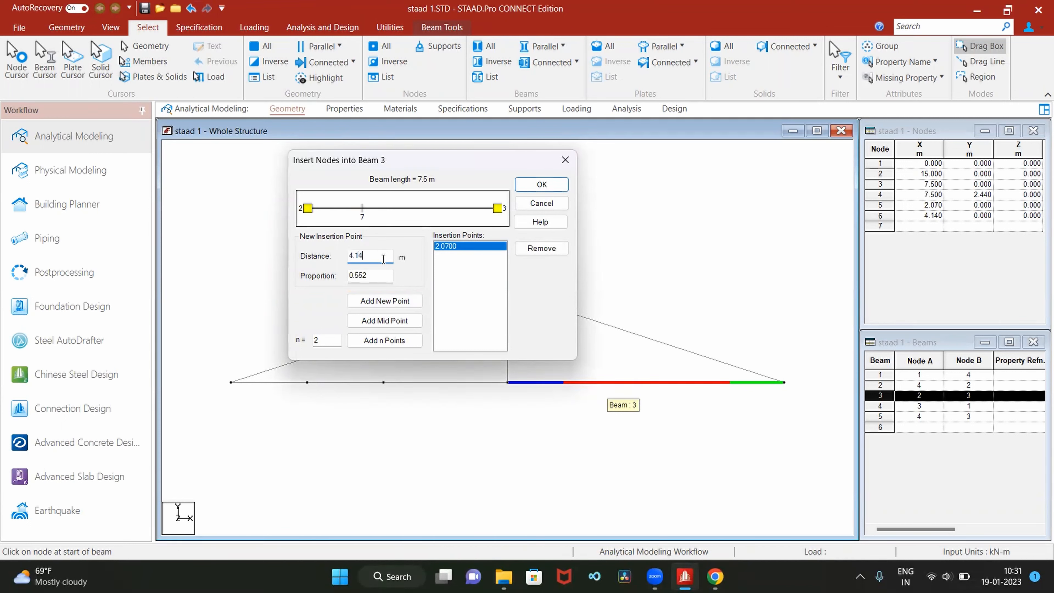
pyautogui.click(399, 300)
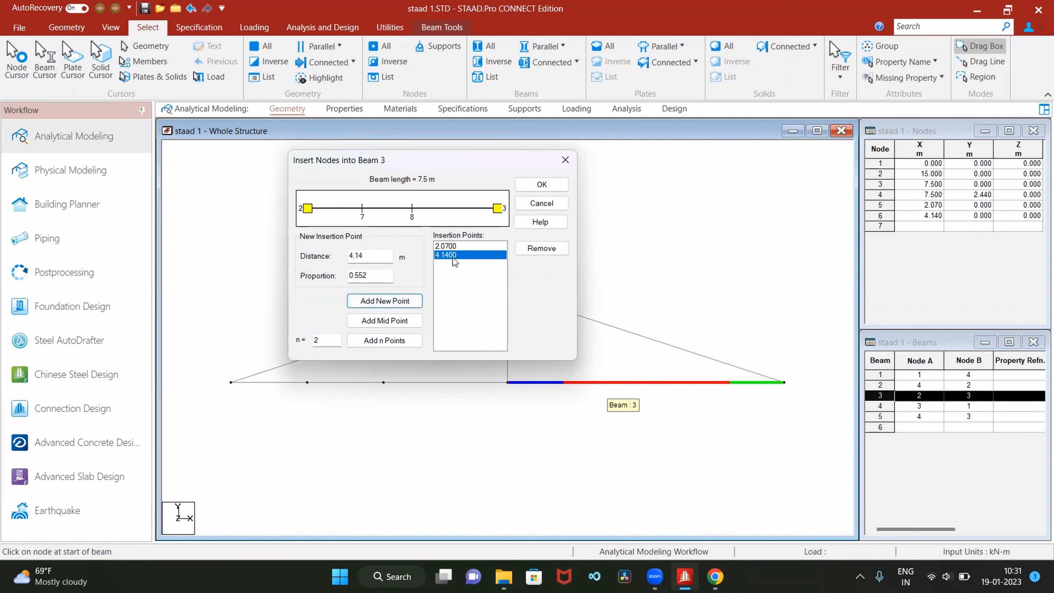
pyautogui.click(549, 187)
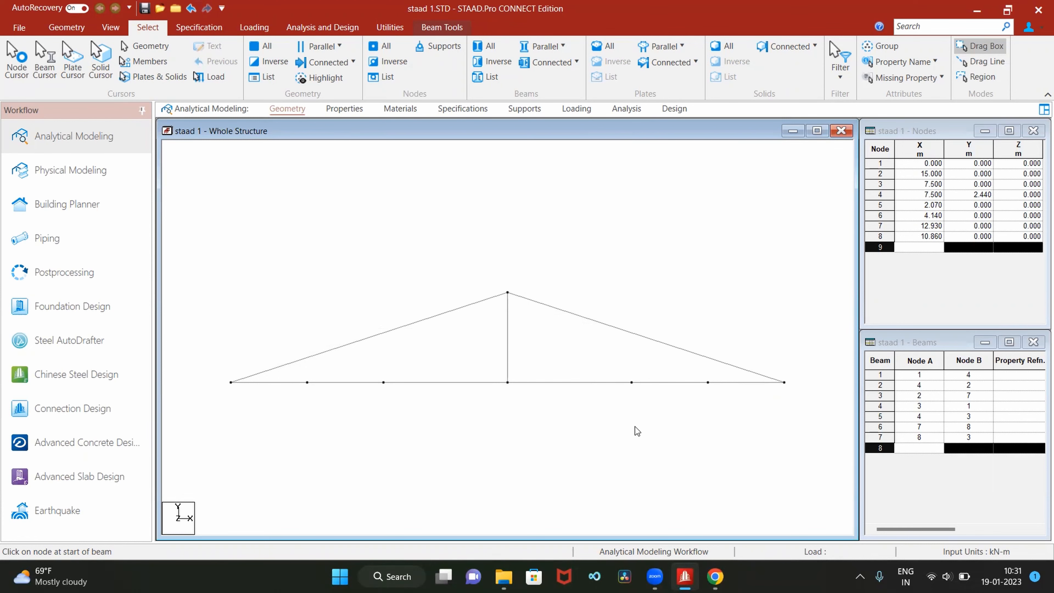
pyautogui.press('Escape')
# Consult the rafter divisions in staad.pdf in Chrome and insert 3 equally spaced nodes into beam 1, between nodes 1 and 4, in STAAD.Pro
pyautogui.hotkey('alt', 'Tab')
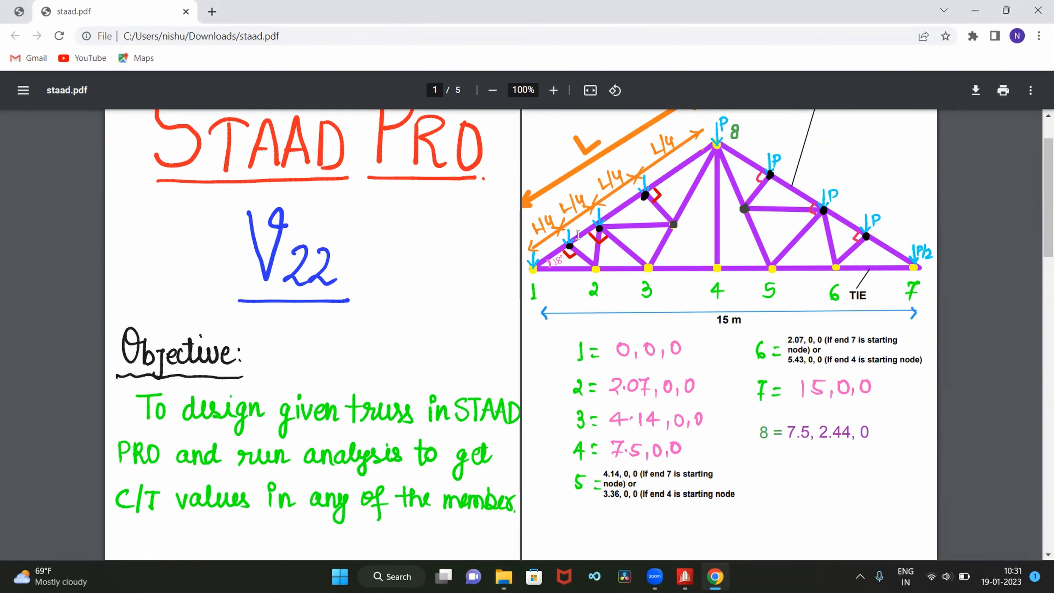
pyautogui.click(975, 11)
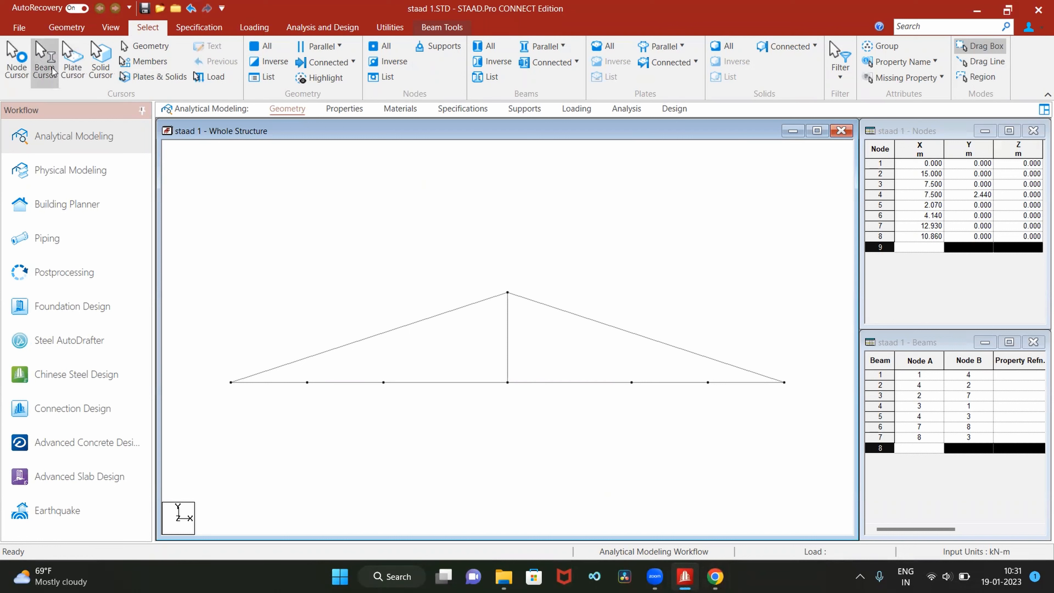
pyautogui.click(369, 340)
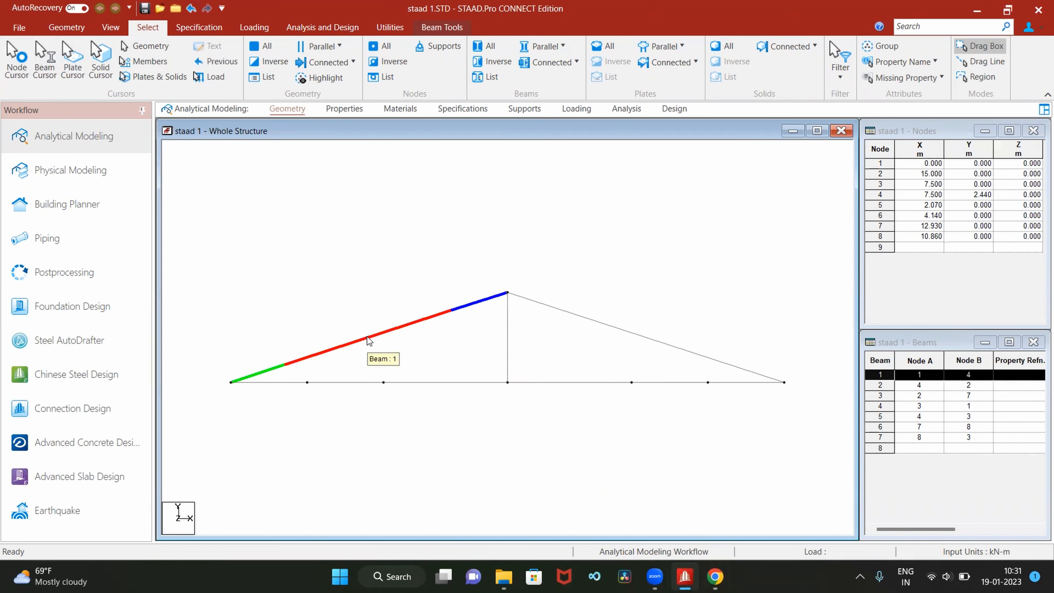
pyautogui.rightClick(369, 340)
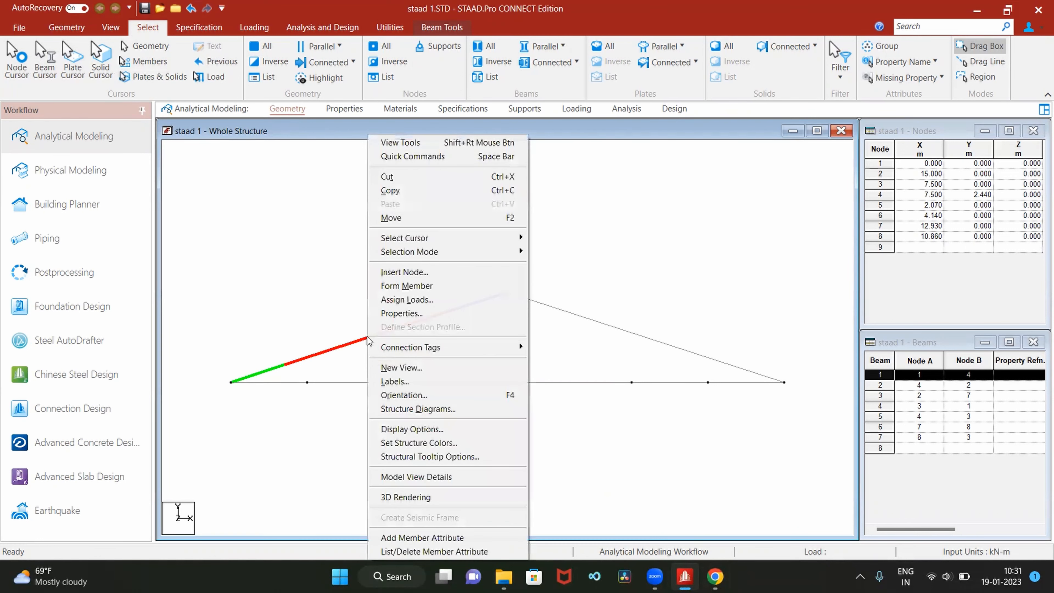
pyautogui.click(412, 272)
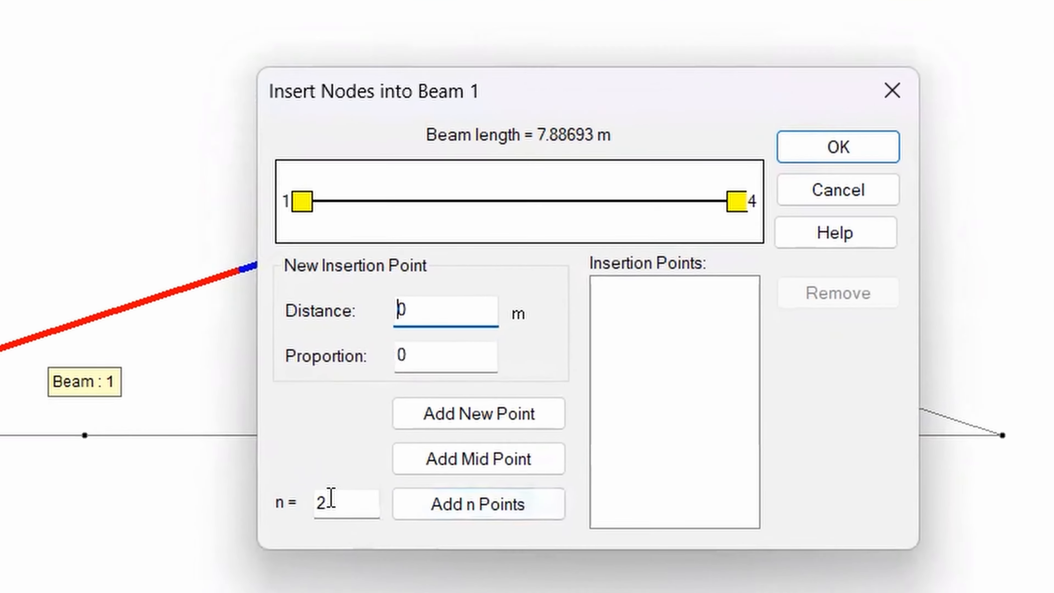
pyautogui.click(494, 411)
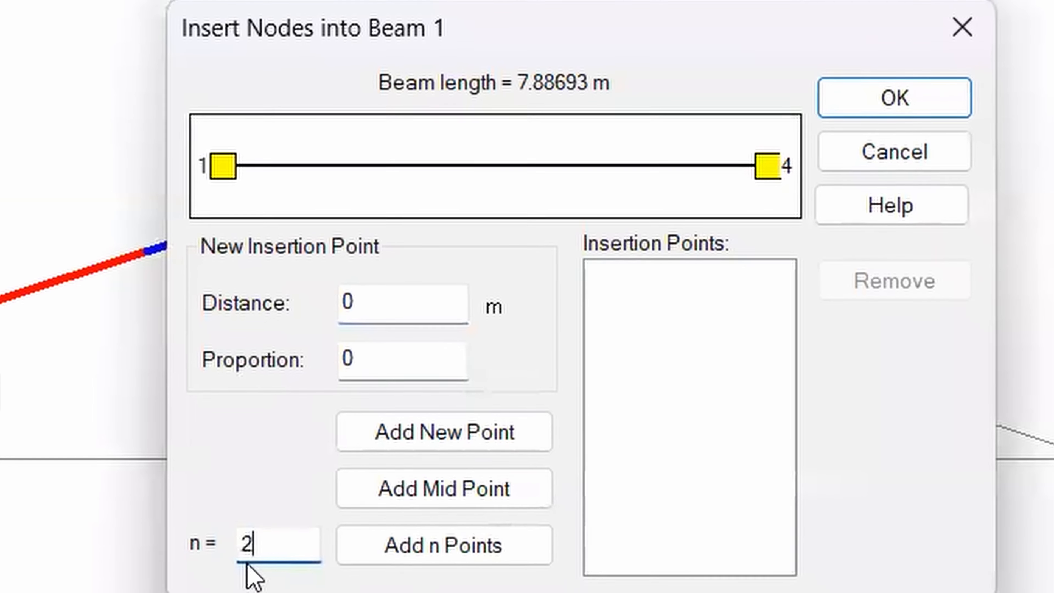
pyautogui.press('BackSpace')
pyautogui.write('3')
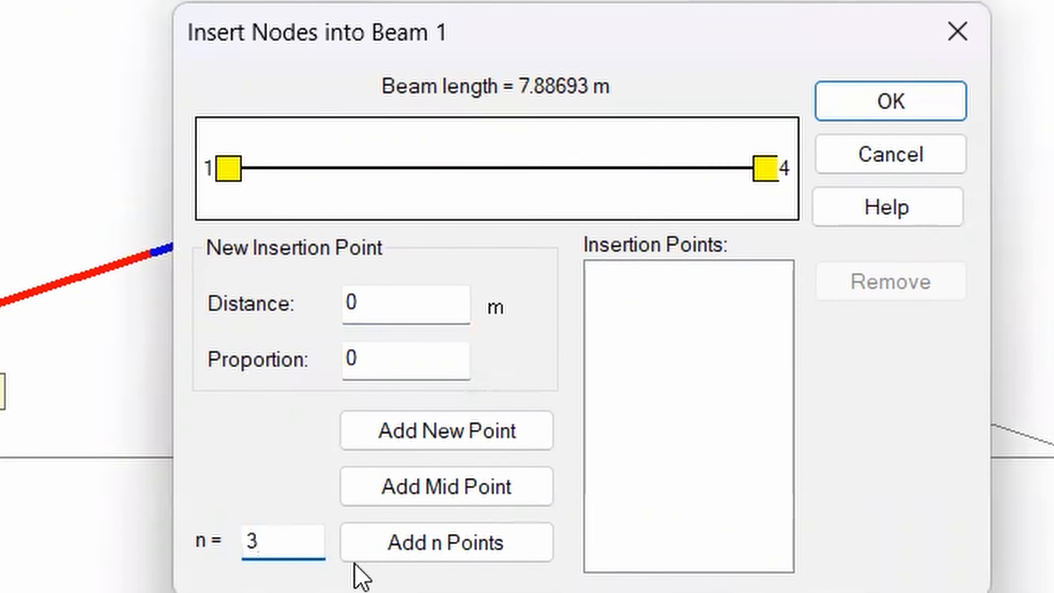
pyautogui.click(462, 541)
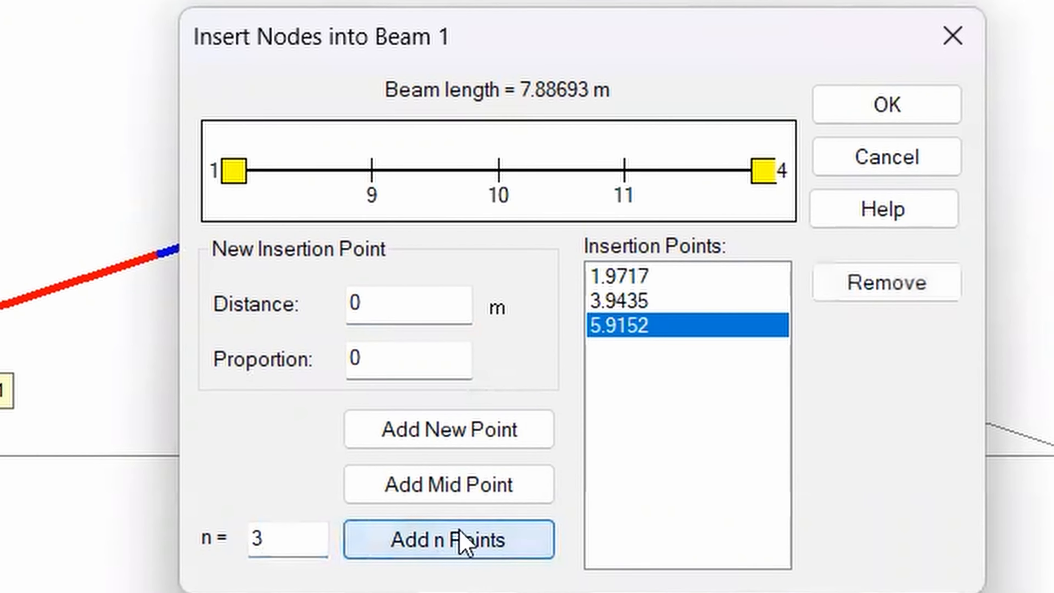
pyautogui.click(899, 103)
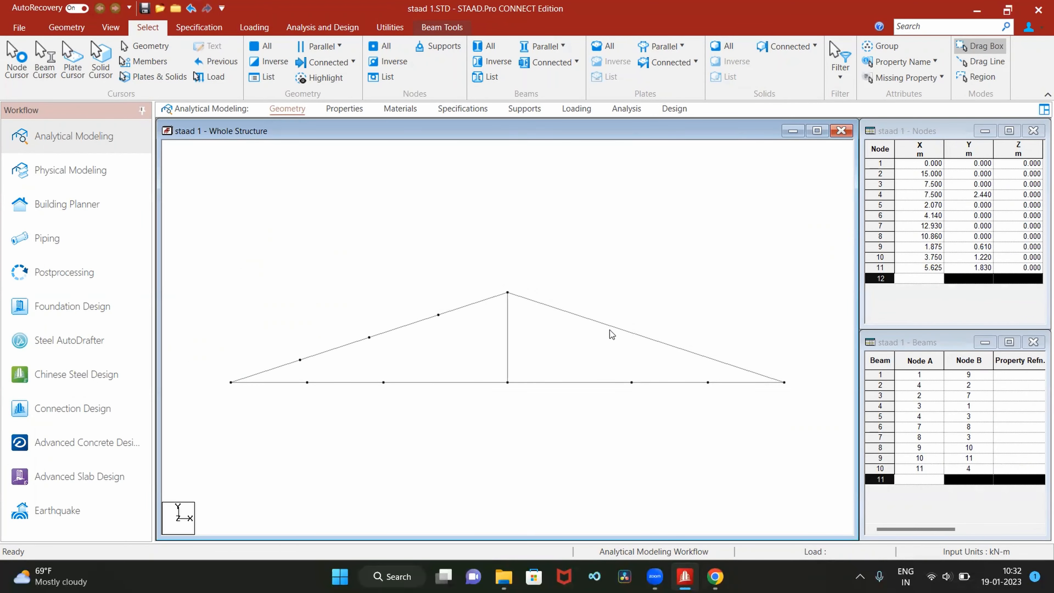
# Insert 3 equally spaced nodes into beam 2, the rafter between nodes 4 and 2
pyautogui.click(630, 330)
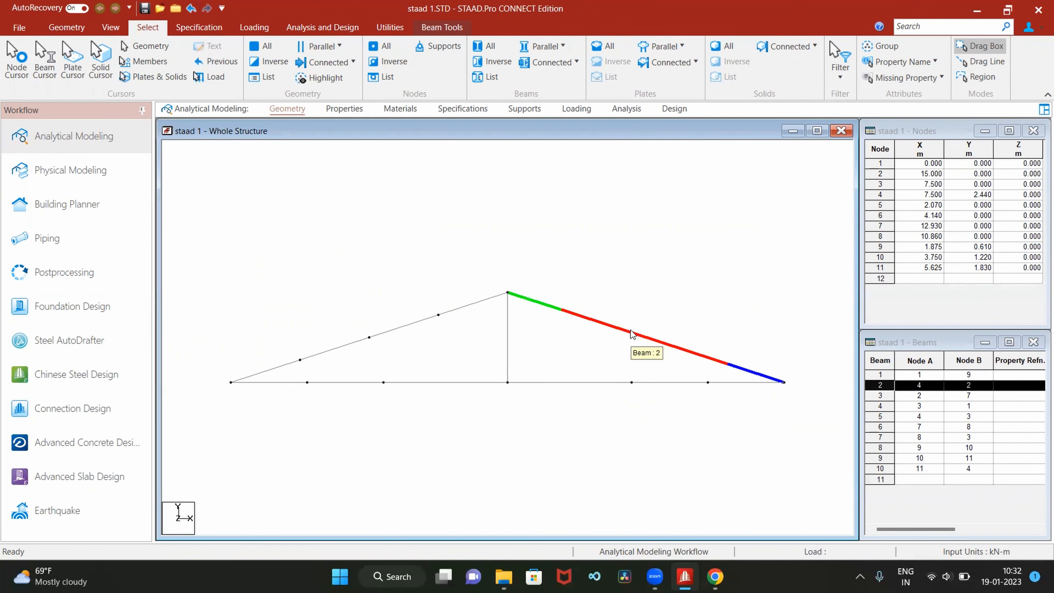
pyautogui.rightClick(631, 333)
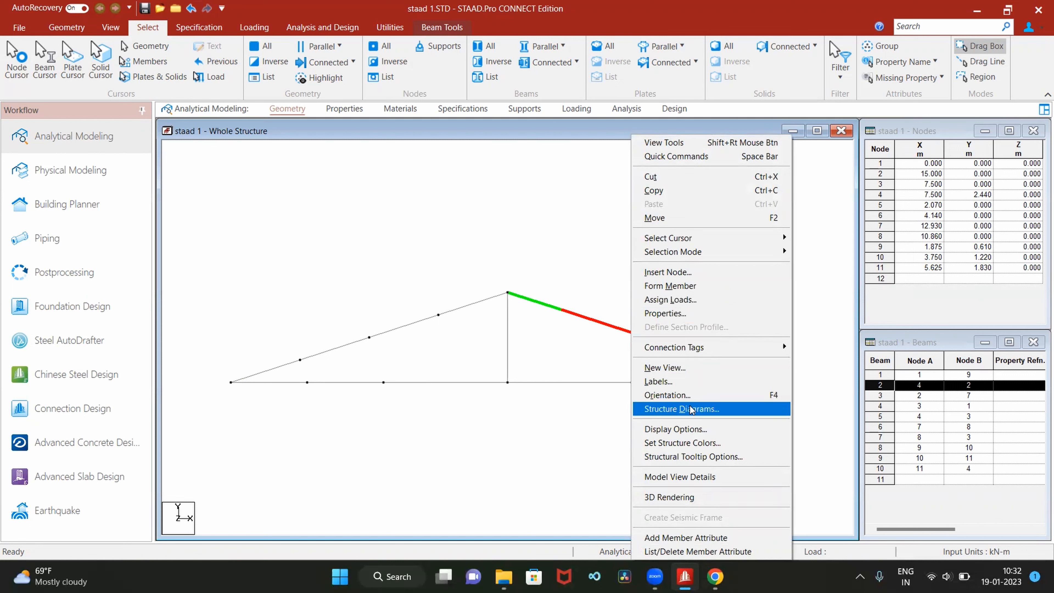
pyautogui.click(702, 272)
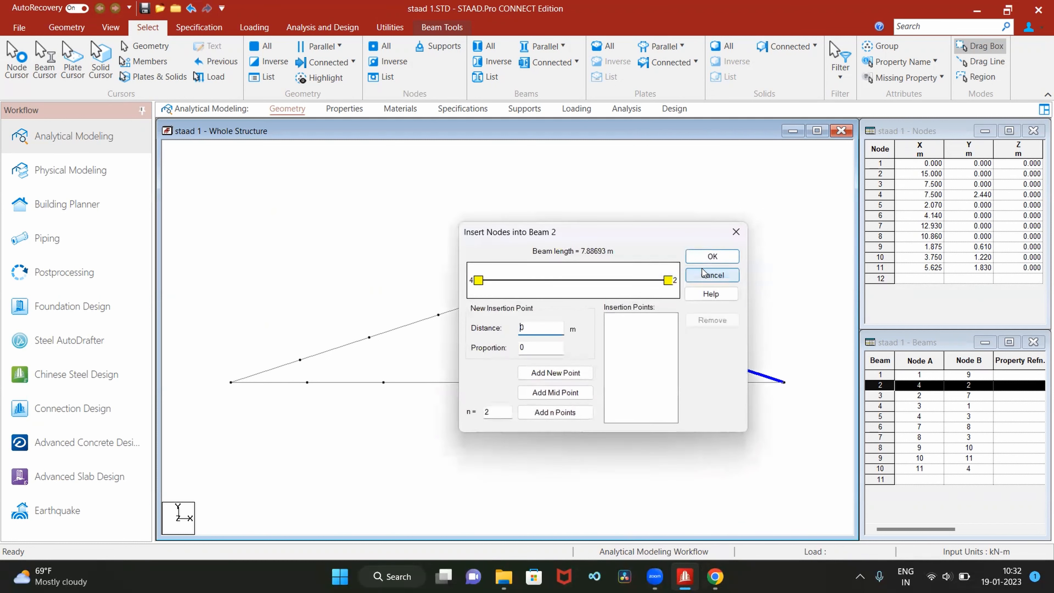
pyautogui.click(502, 413)
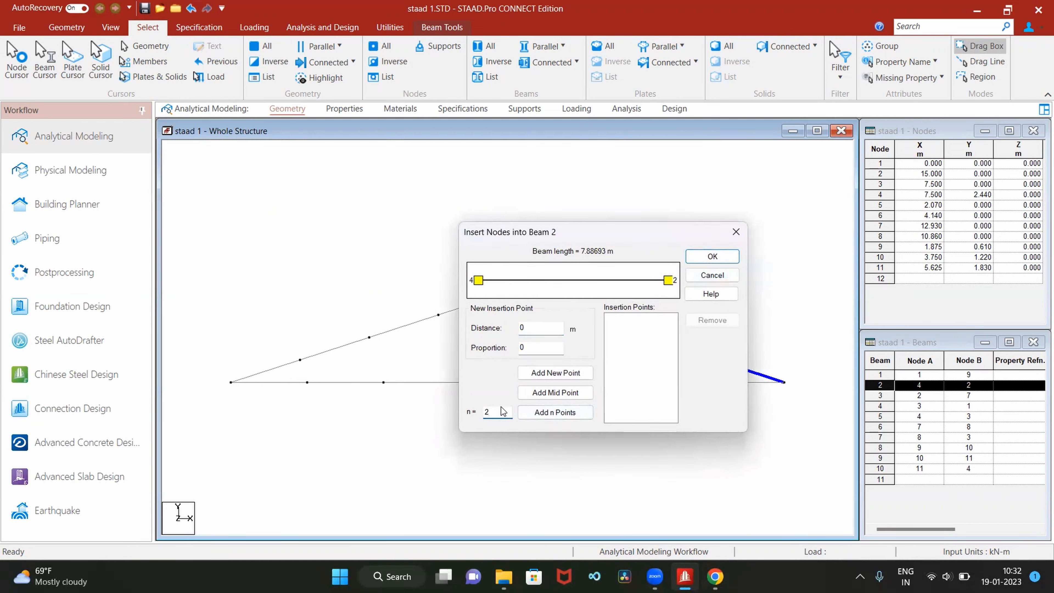
pyautogui.click(573, 412)
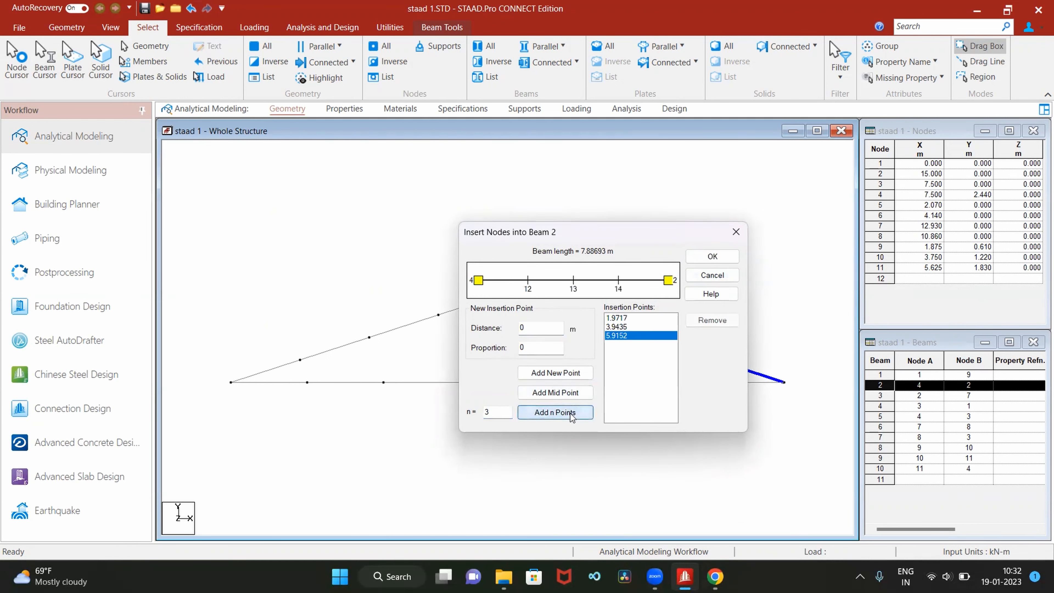
pyautogui.click(712, 256)
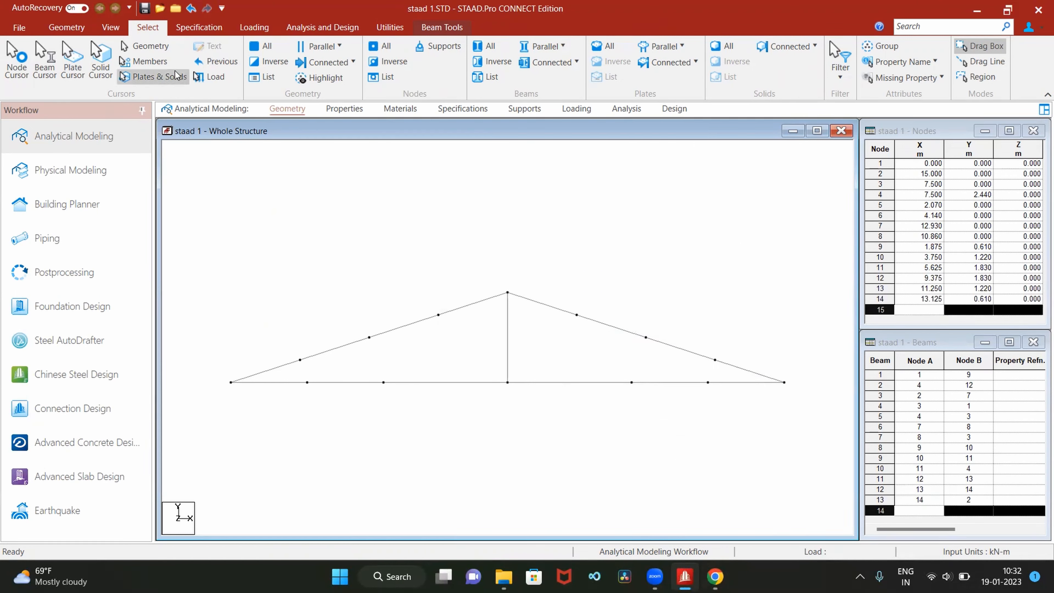
# Draw web beams between node pairs 4-6, 4-8, 8-13, 8-14, 14-7, 12-8, 9-5, 5-10 and 10-6
pyautogui.click(66, 27)
pyautogui.click(266, 52)
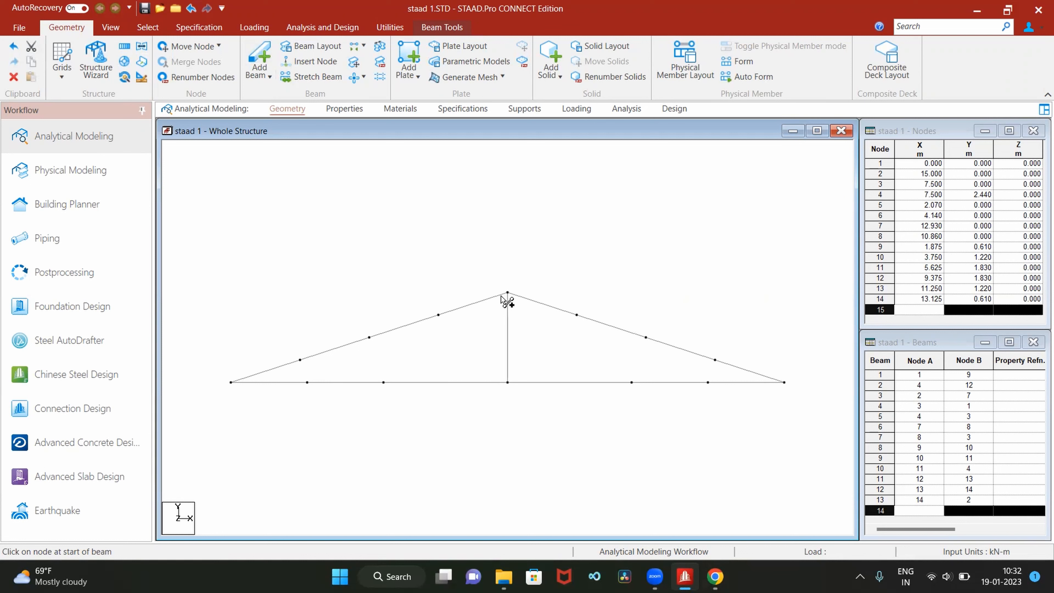
pyautogui.moveTo(505, 296); pyautogui.dragTo(384, 382)
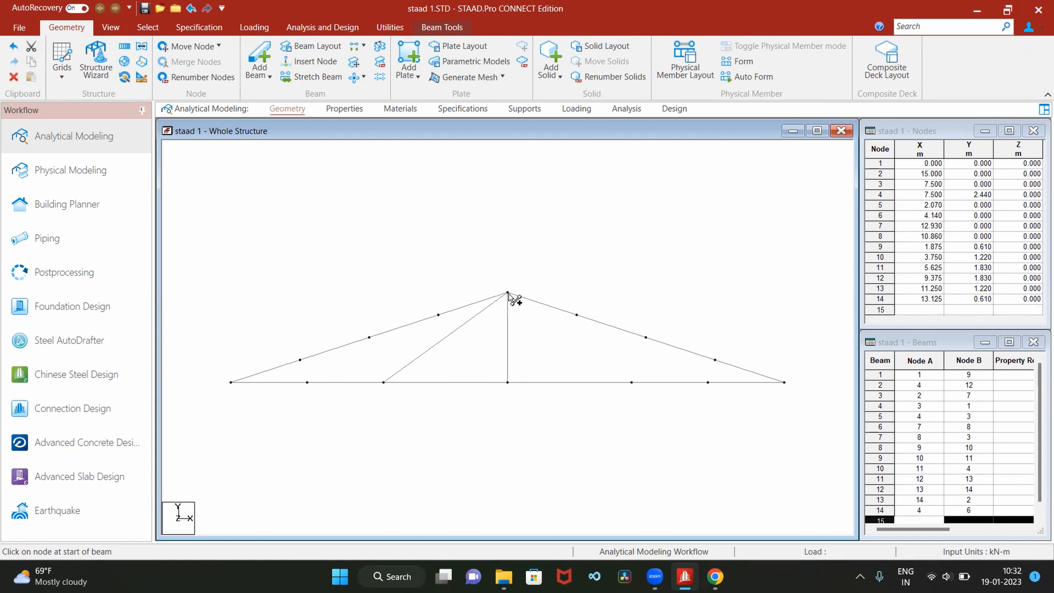
pyautogui.moveTo(507, 294)
pyautogui.mouseDown()
pyautogui.moveTo(624, 396)
pyautogui.moveTo(654, 342)
pyautogui.moveTo(646, 338)
pyautogui.mouseUp()
pyautogui.moveTo(632, 382)
pyautogui.mouseDown()
pyautogui.moveTo(715, 360)
pyautogui.moveTo(708, 382)
pyautogui.mouseUp()
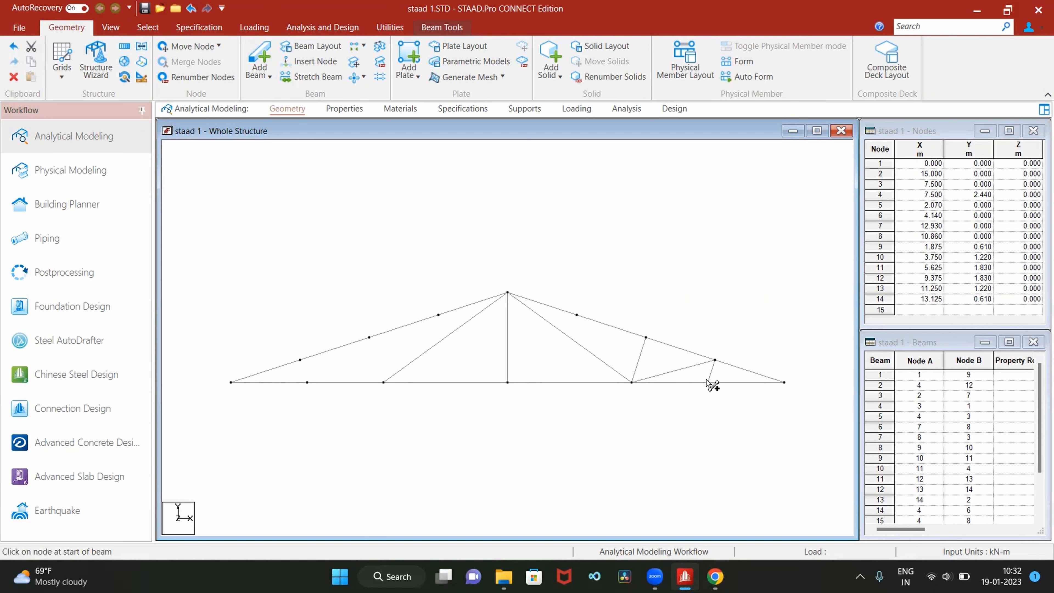
pyautogui.moveTo(577, 316); pyautogui.dragTo(632, 382)
pyautogui.moveTo(307, 381)
pyautogui.mouseDown()
pyautogui.moveTo(369, 338)
pyautogui.moveTo(383, 382)
pyautogui.mouseUp()
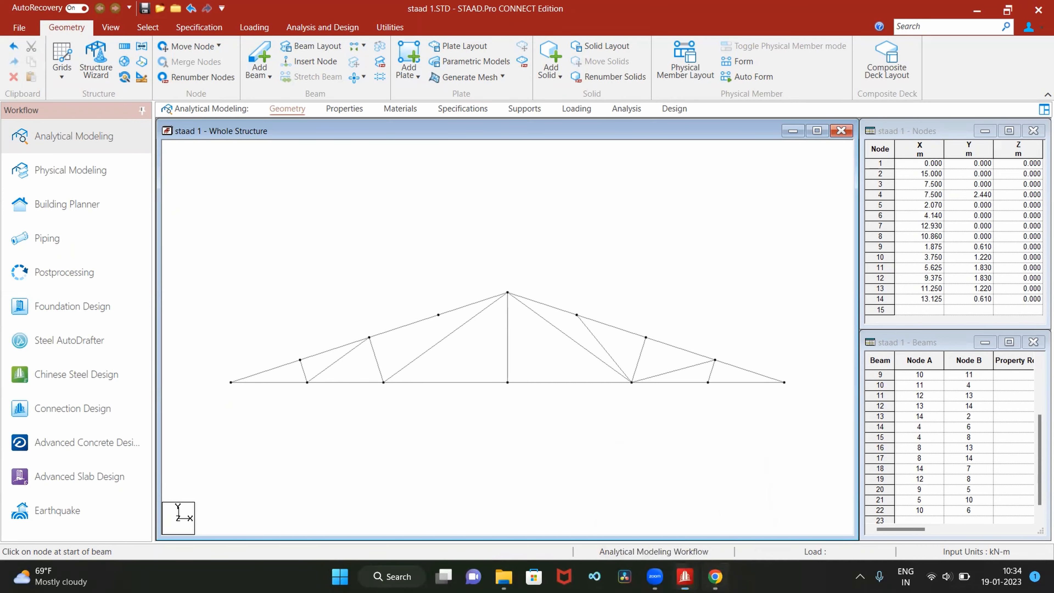
# Check the truss diagram in staad.pdf in Chrome and insert a midpoint node into beam 14, between nodes 4 and 6, in STAAD.Pro
pyautogui.click(715, 576)
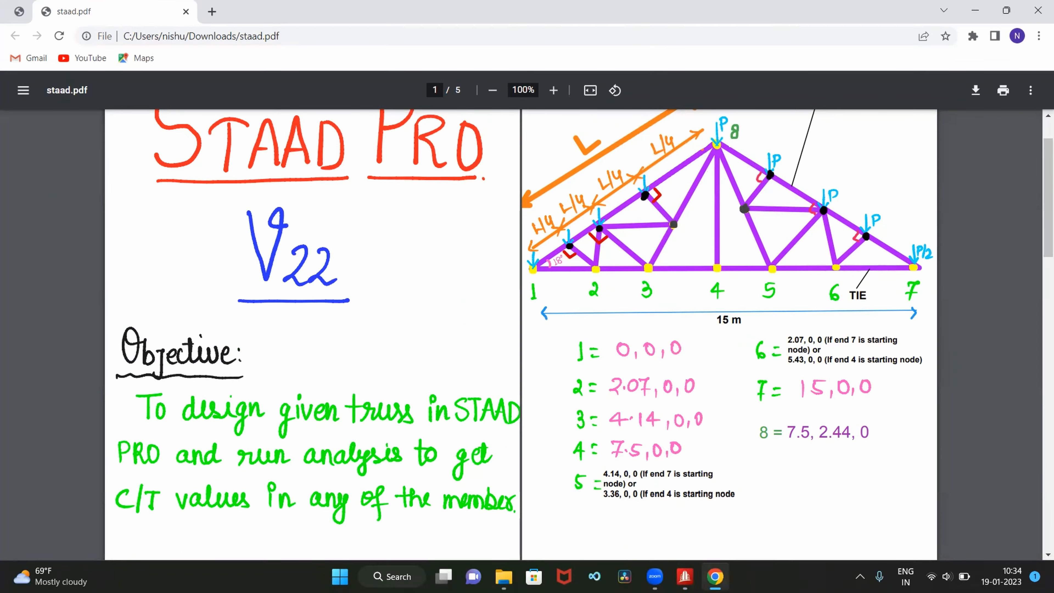
pyautogui.click(685, 576)
pyautogui.moveTo(652, 547)
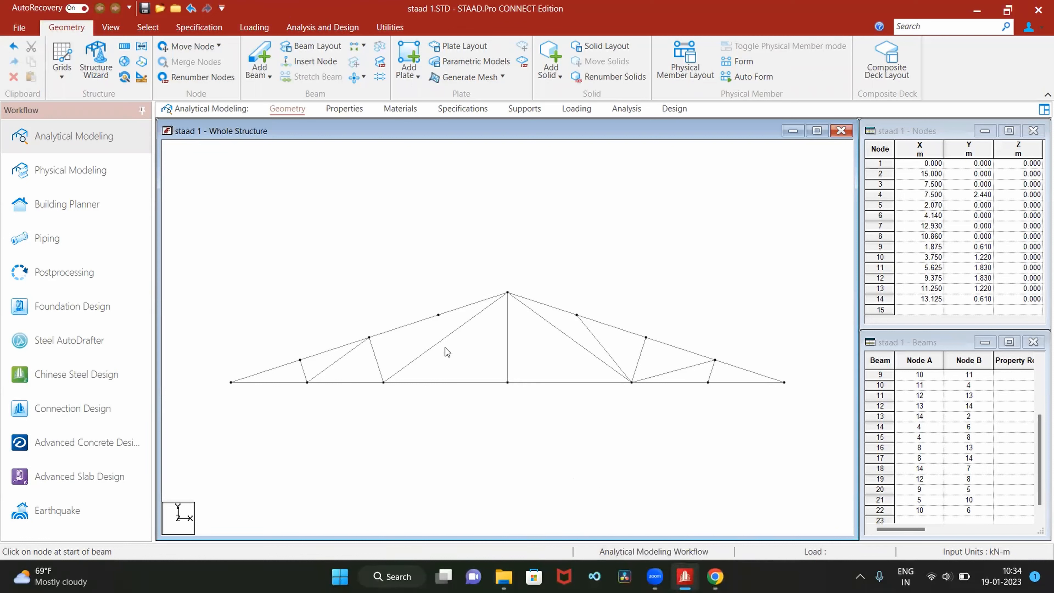
pyautogui.click(448, 336)
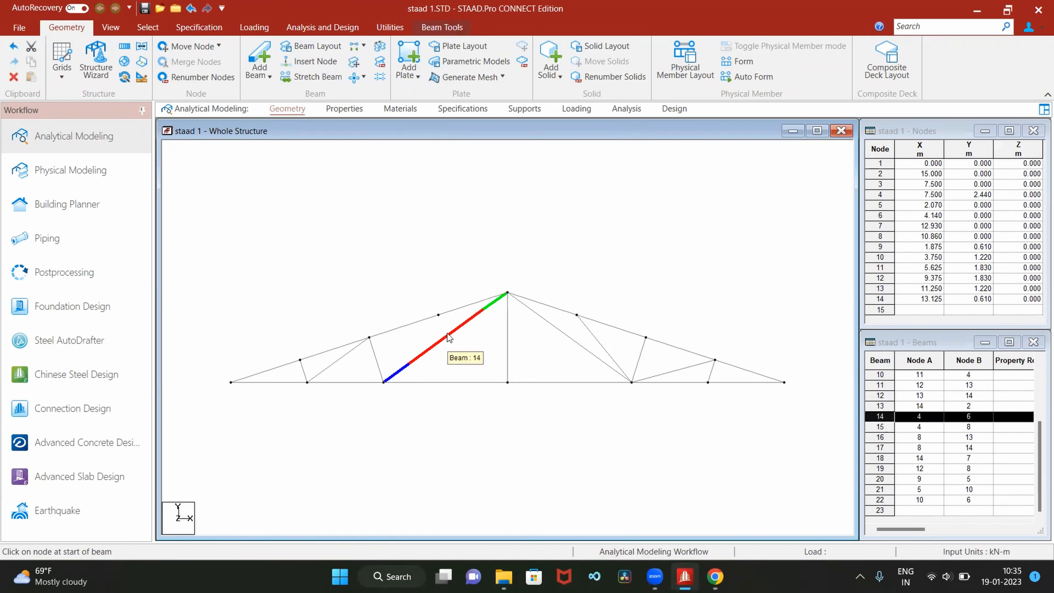
pyautogui.rightClick(447, 333)
pyautogui.click(513, 272)
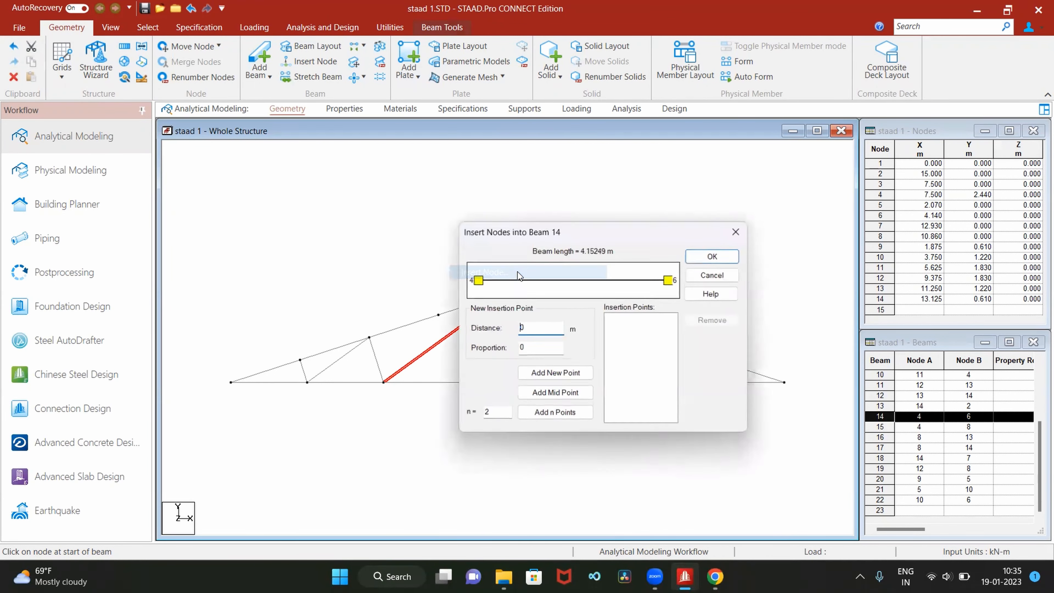
pyautogui.click(561, 393)
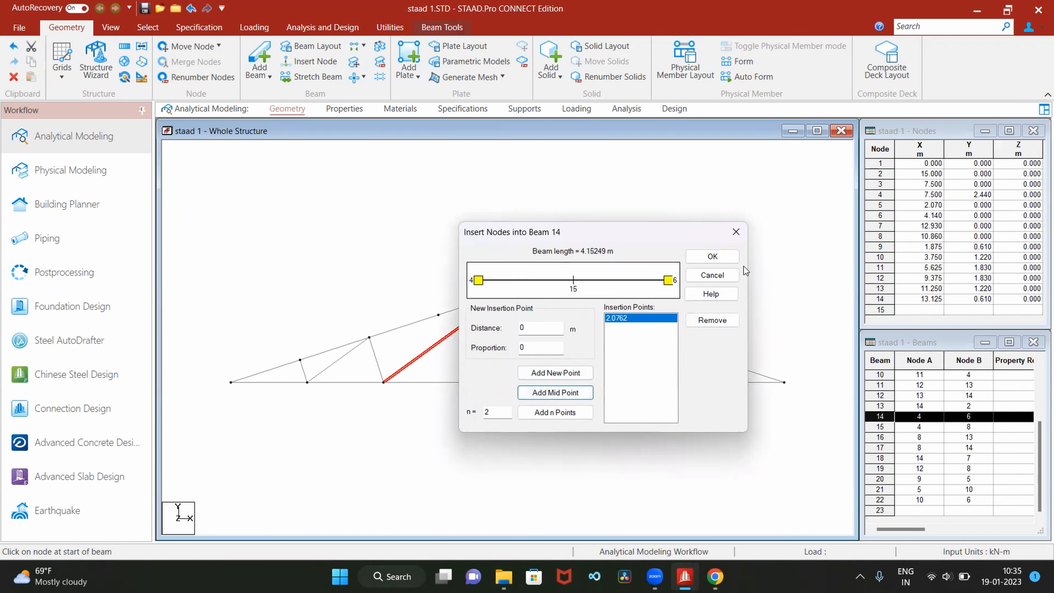
pyautogui.click(712, 256)
# Insert a midpoint node into beam 15, the diagonal between nodes 4 and 8
pyautogui.click(568, 338)
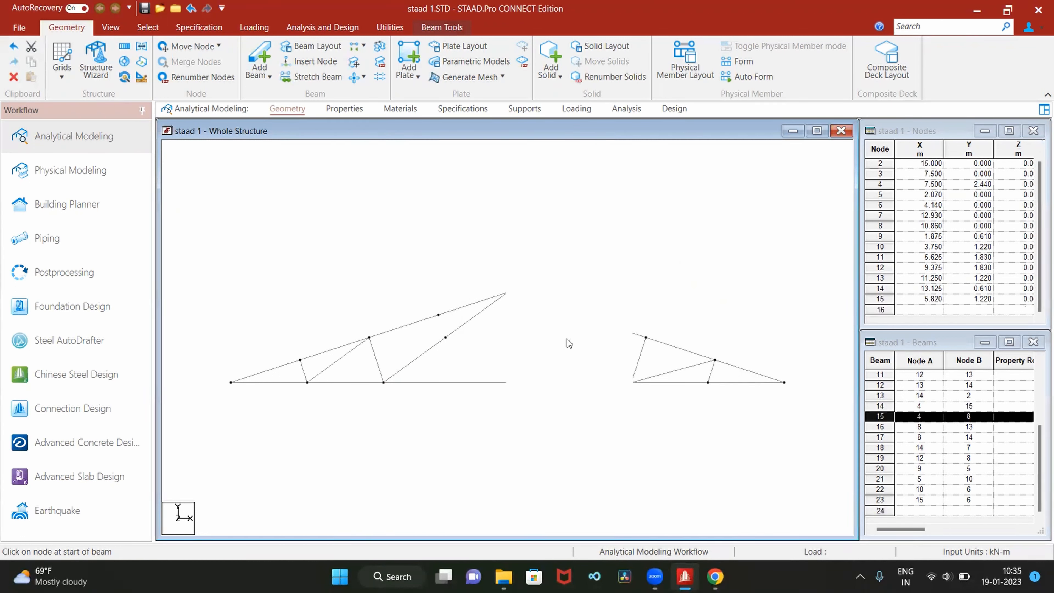
pyautogui.rightClick(568, 341)
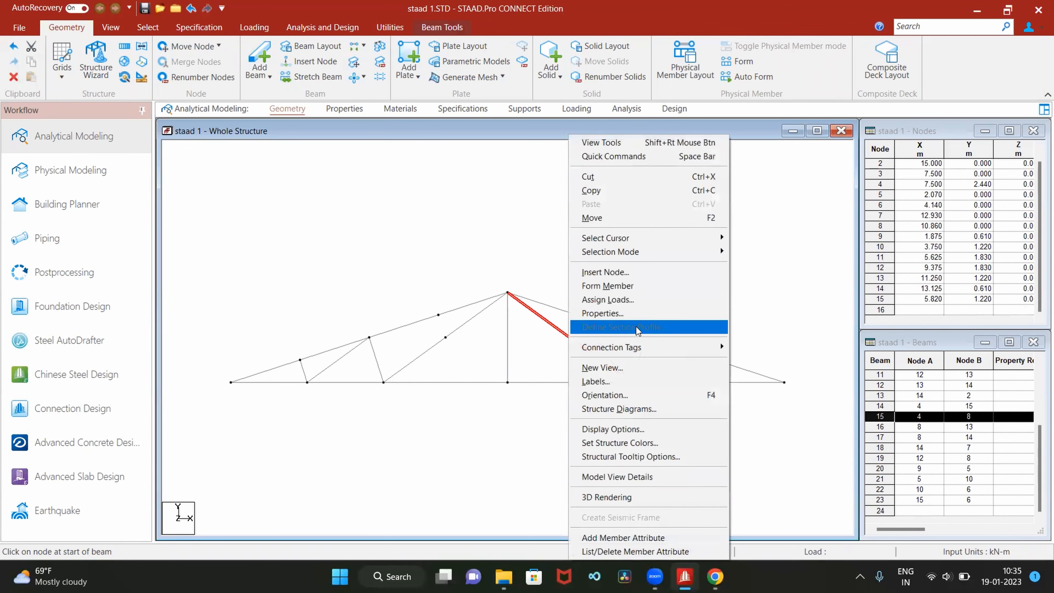
pyautogui.click(662, 276)
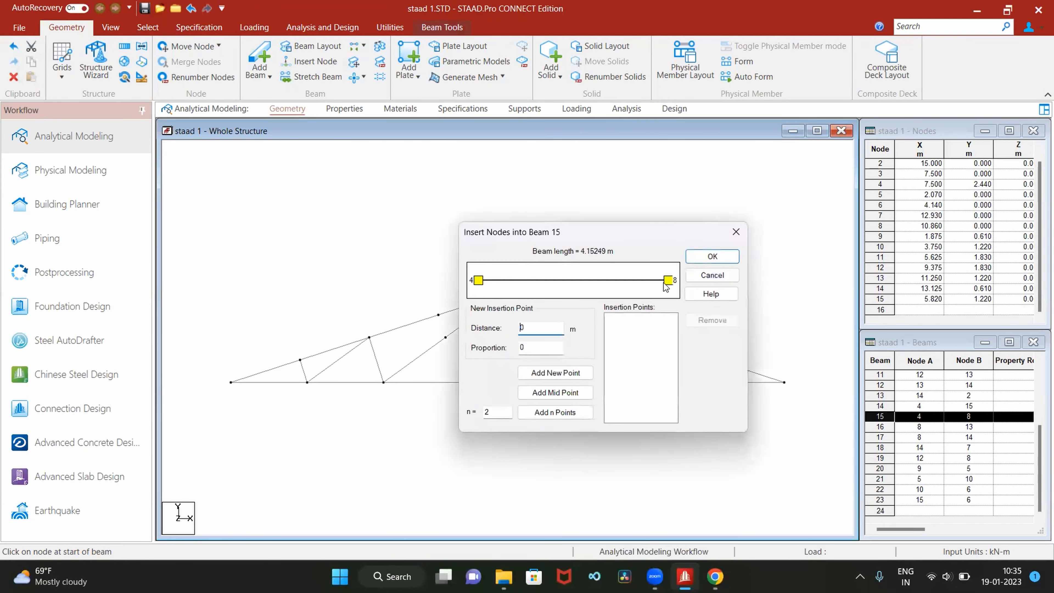
pyautogui.click(567, 393)
pyautogui.click(712, 257)
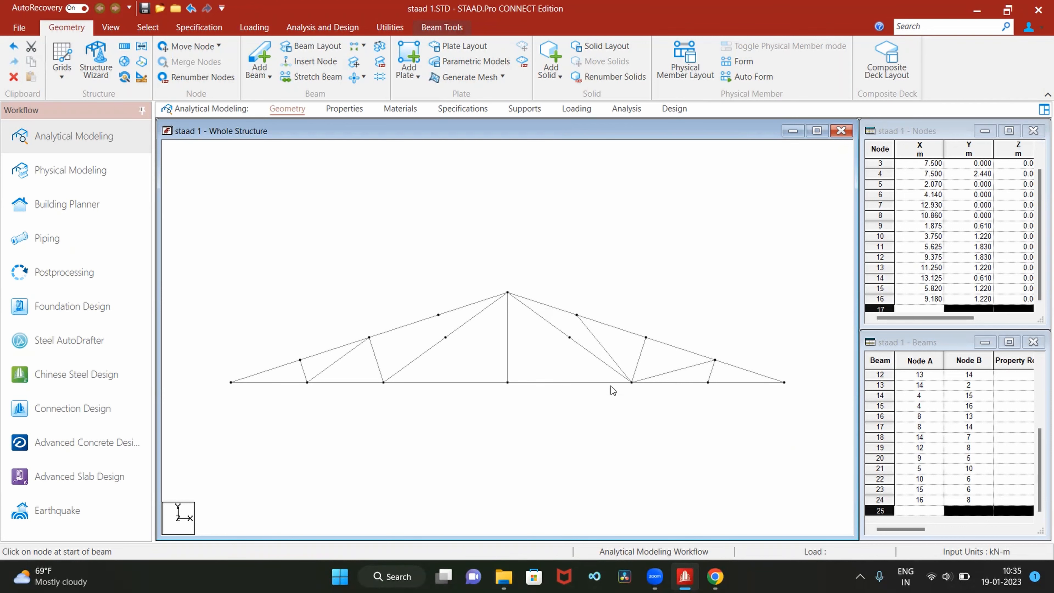
# Compare the web members with staad.pdf in Chrome and delete beam 19, between nodes 12 and 8, in STAAD.Pro
pyautogui.click(715, 576)
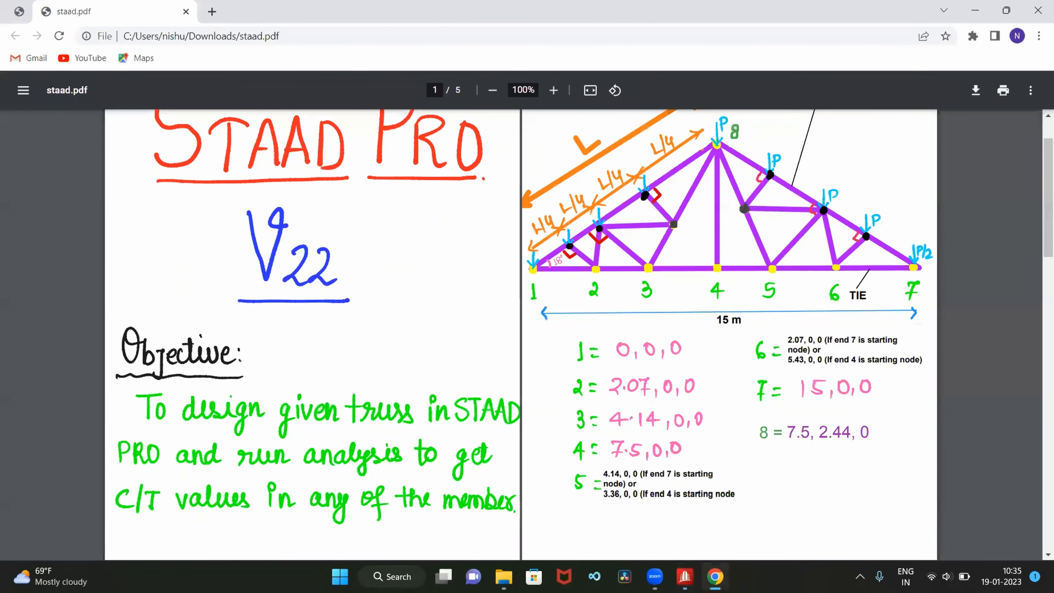
pyautogui.click(715, 576)
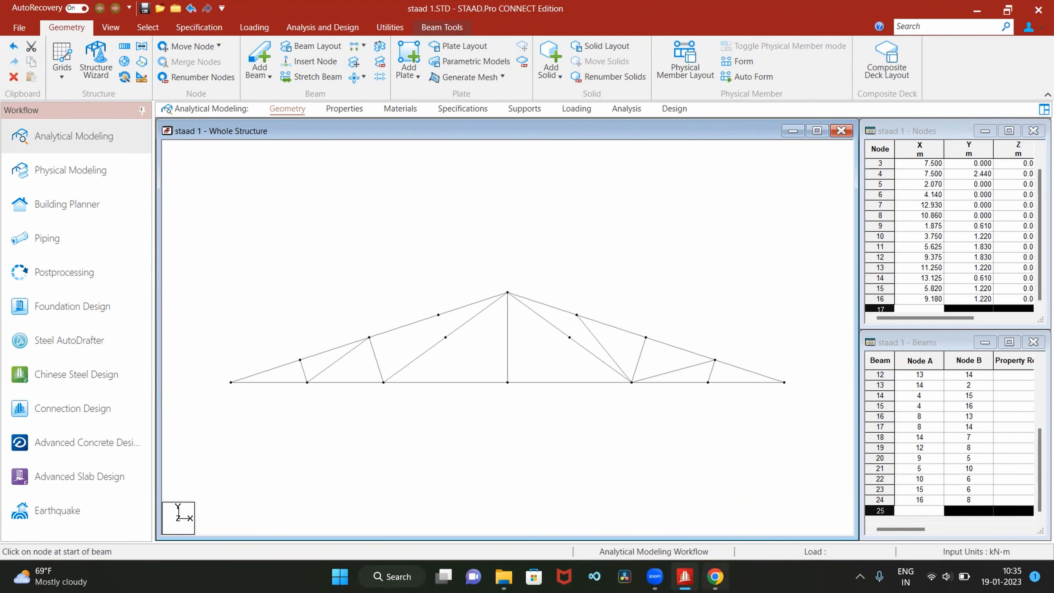
pyautogui.click(715, 576)
pyautogui.click(595, 338)
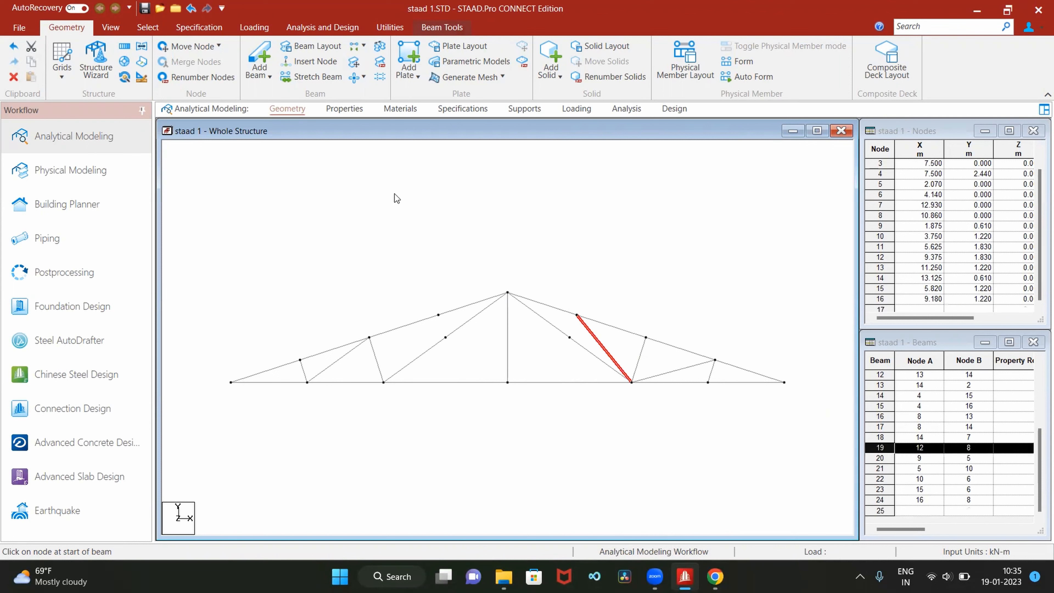
pyautogui.click(13, 77)
pyautogui.click(568, 317)
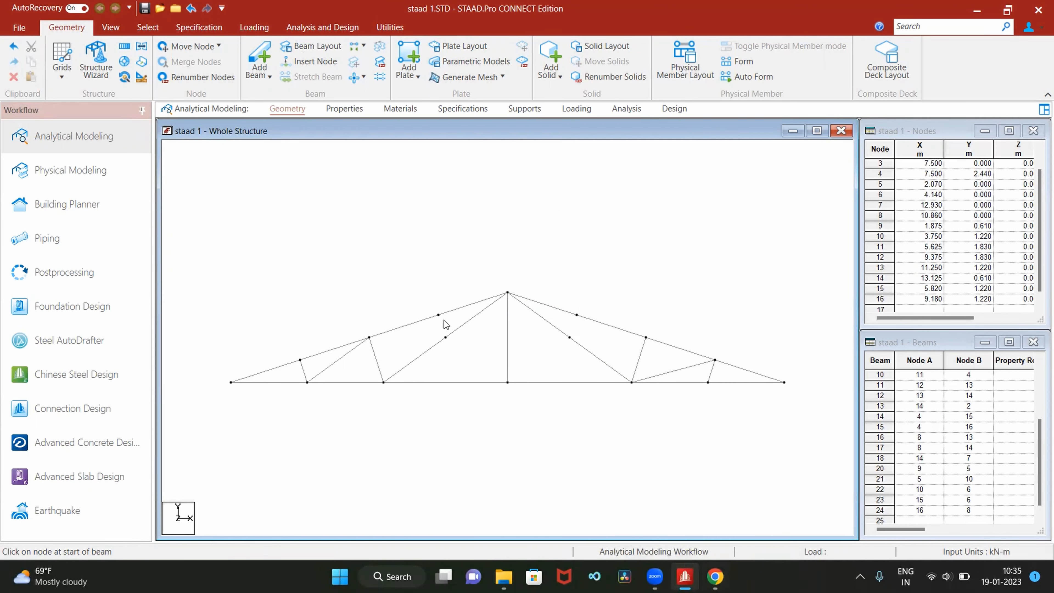
# Draw the inner web beams from node 10 to 15, 15 to 11, 13 to 16 and 16 to 12
pyautogui.click(260, 55)
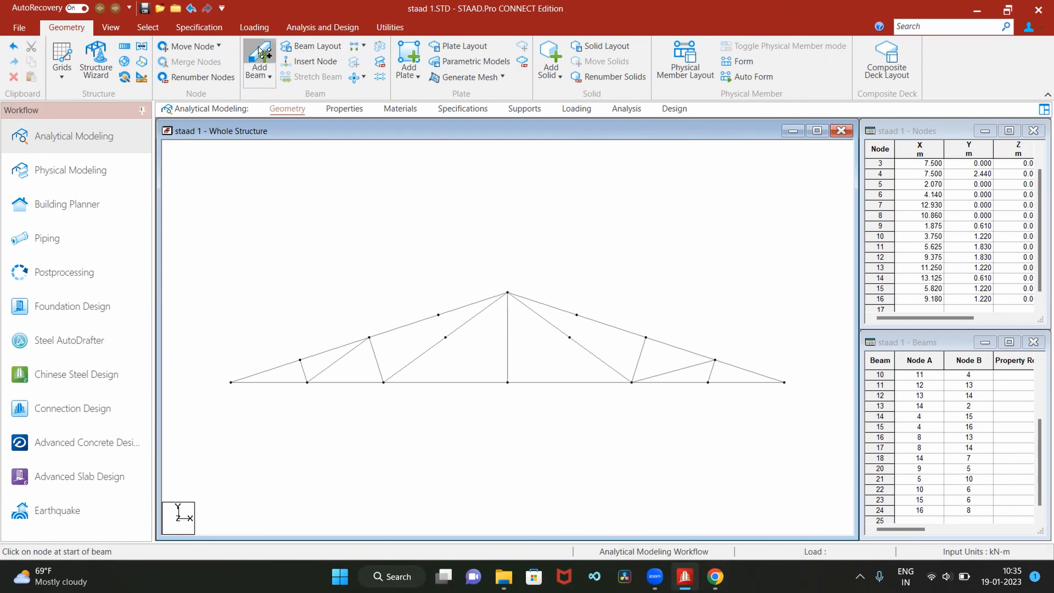
pyautogui.click(370, 338)
pyautogui.click(445, 337)
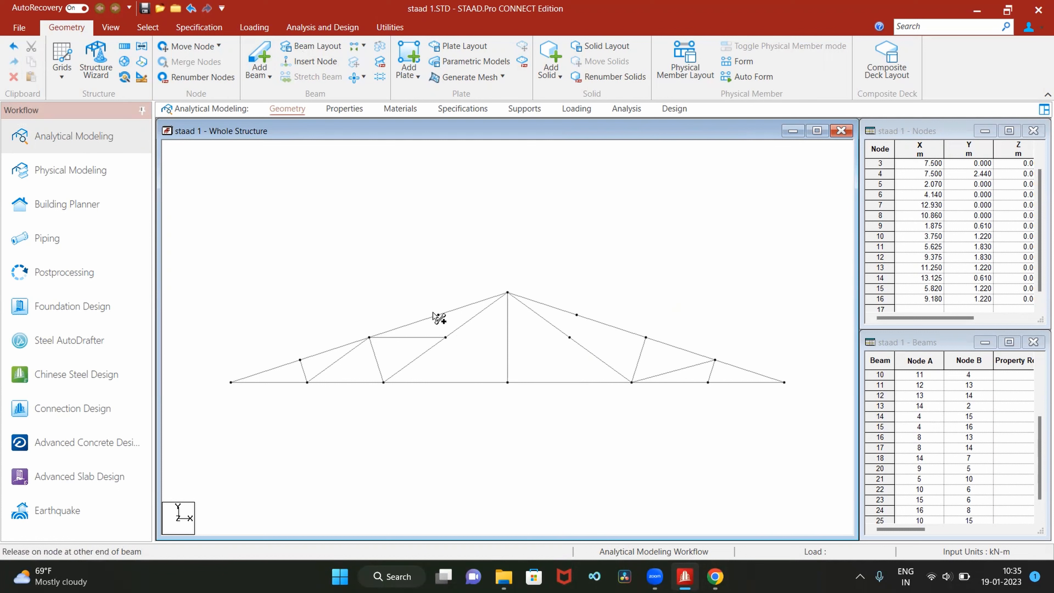
pyautogui.click(646, 337)
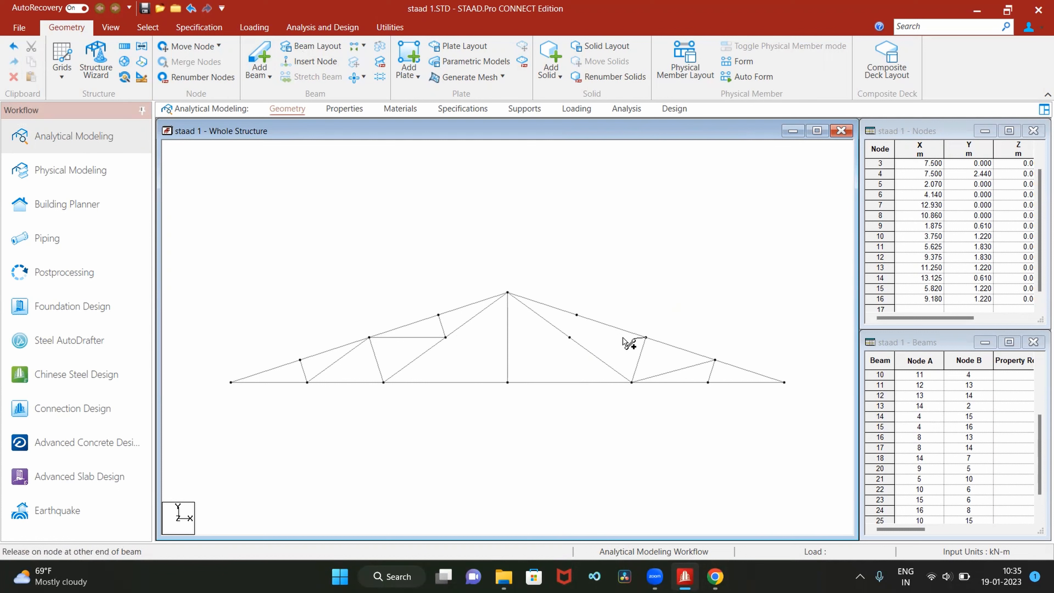
pyautogui.click(570, 337)
pyautogui.click(569, 338)
pyautogui.click(577, 314)
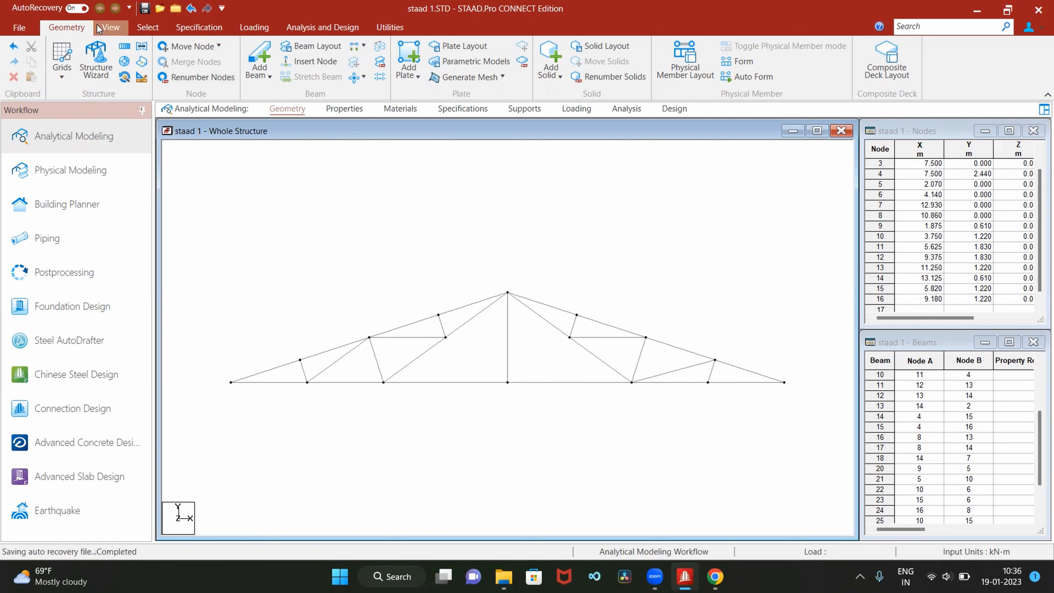
# Delete beam 17, the misplaced diagonal between nodes 8 and 14, and confirm the deletion
pyautogui.click(148, 27)
pyautogui.click(45, 66)
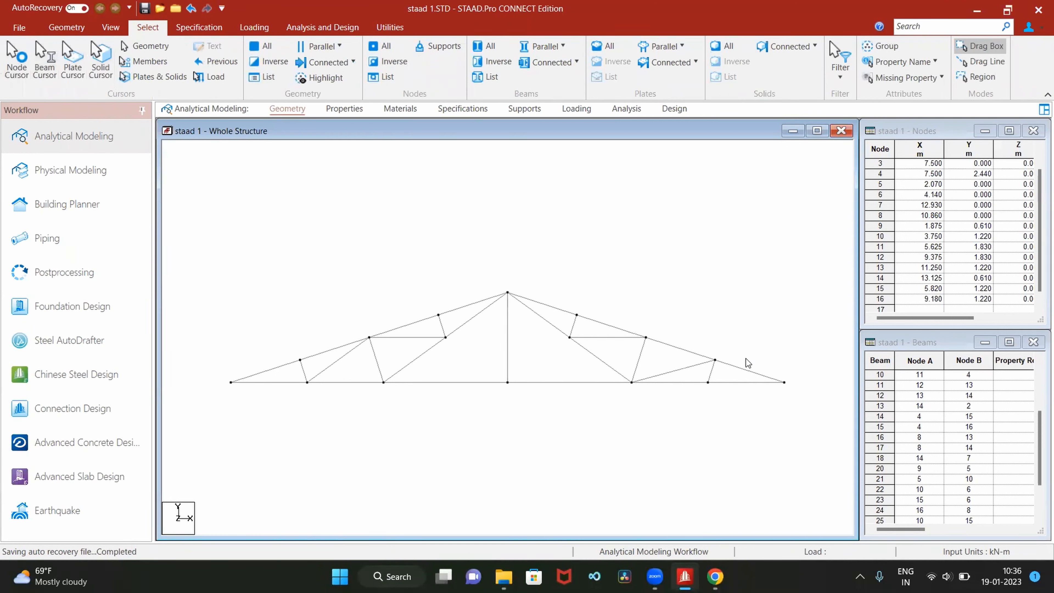
pyautogui.click(675, 370)
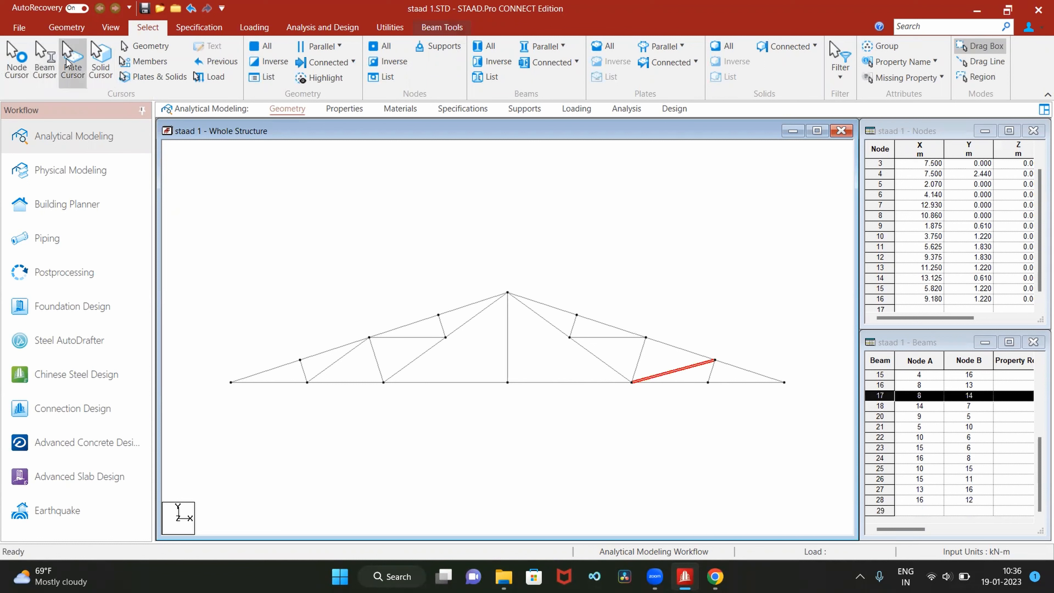
pyautogui.click(67, 28)
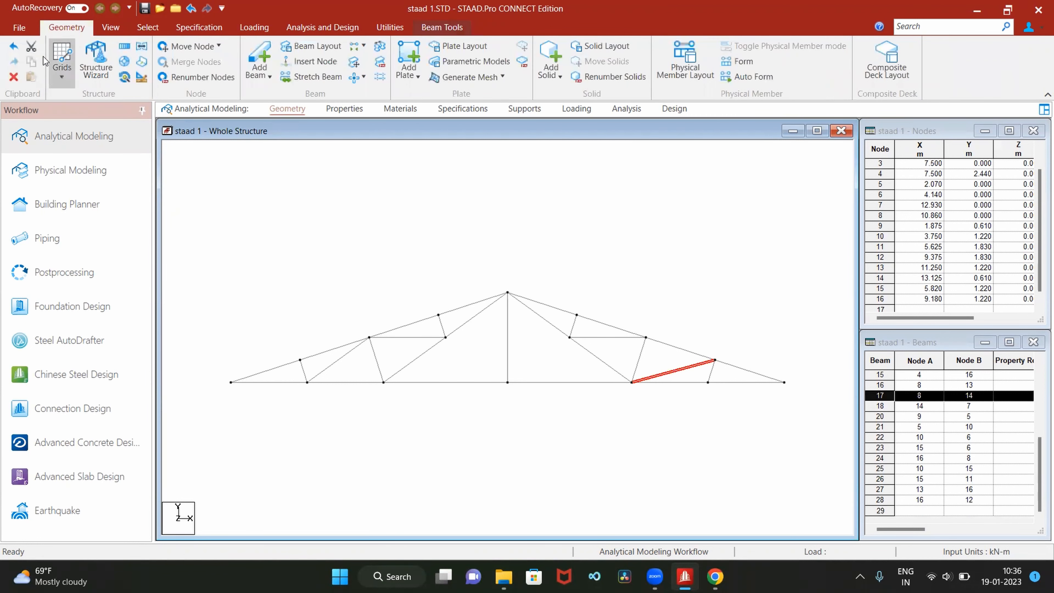
pyautogui.click(13, 77)
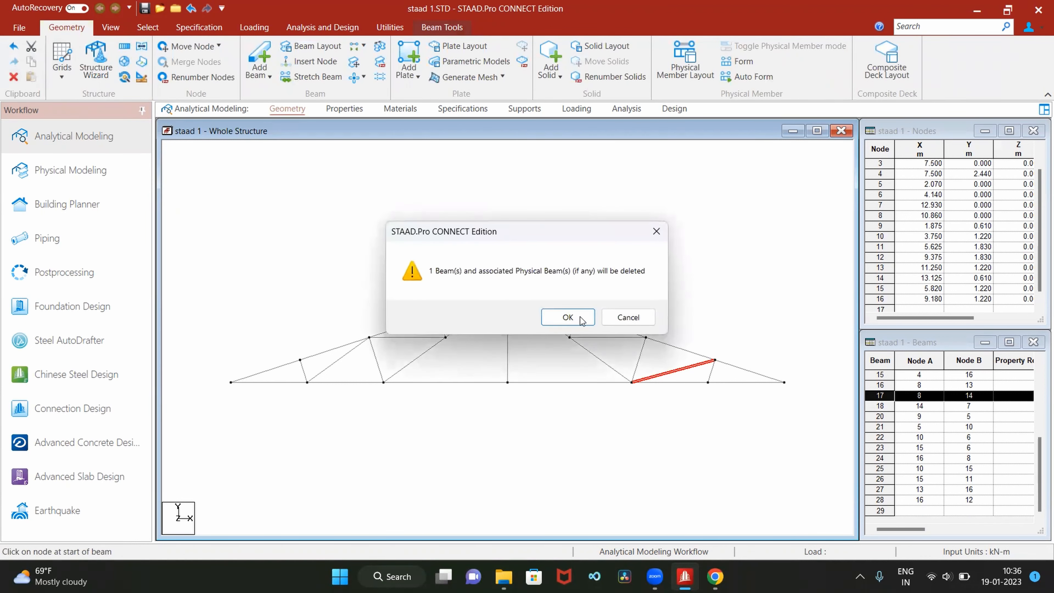
pyautogui.click(567, 318)
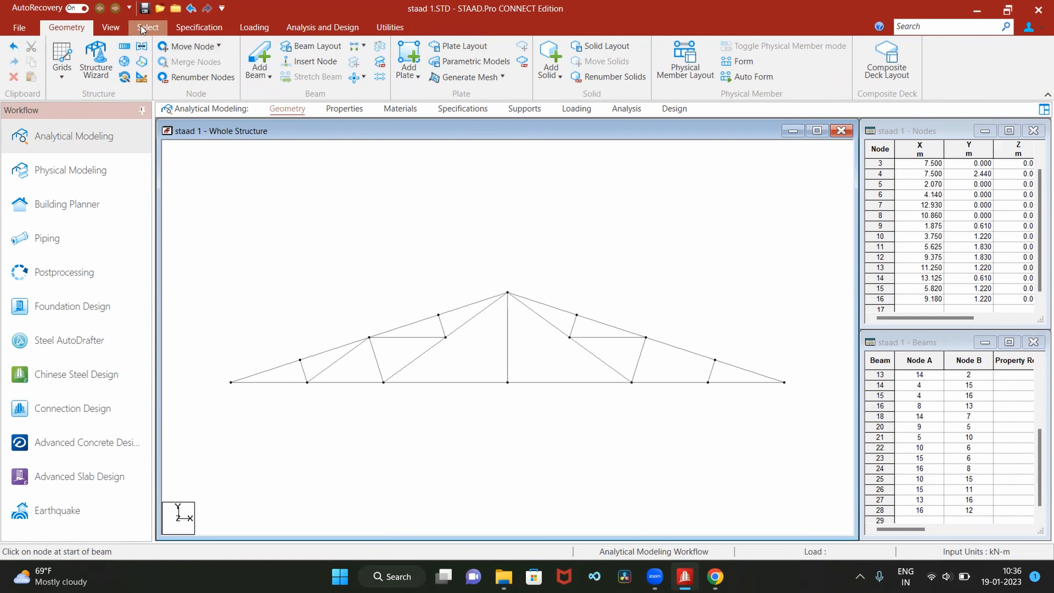
# Draw the diagonal beam from rafter node 13 to bottom-chord node 7, declining any extra node
pyautogui.click(256, 56)
pyautogui.moveTo(647, 339); pyautogui.dragTo(708, 382)
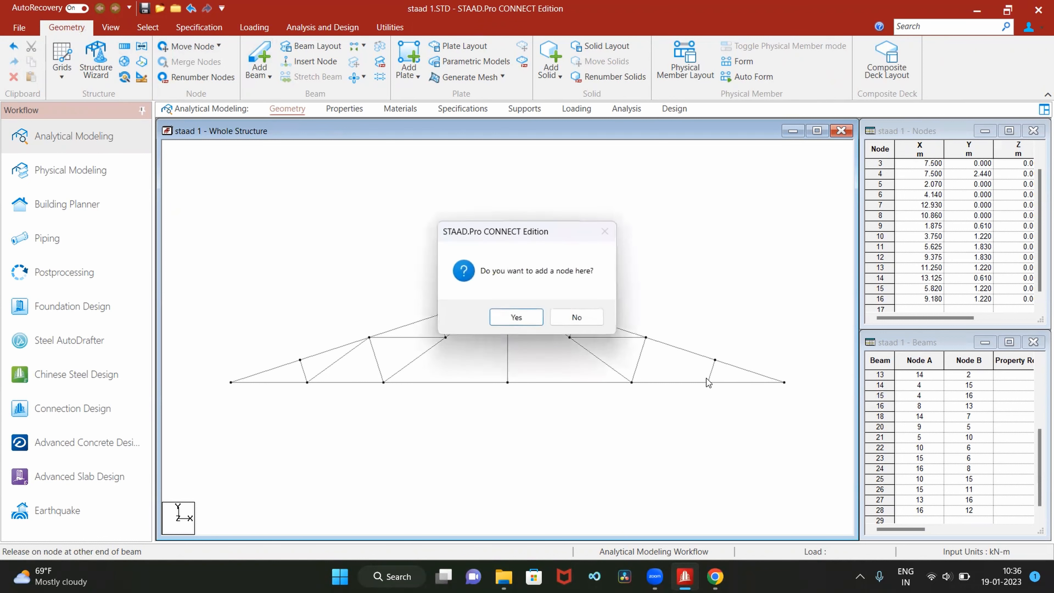
pyautogui.click(576, 318)
pyautogui.moveTo(647, 338); pyautogui.dragTo(708, 383)
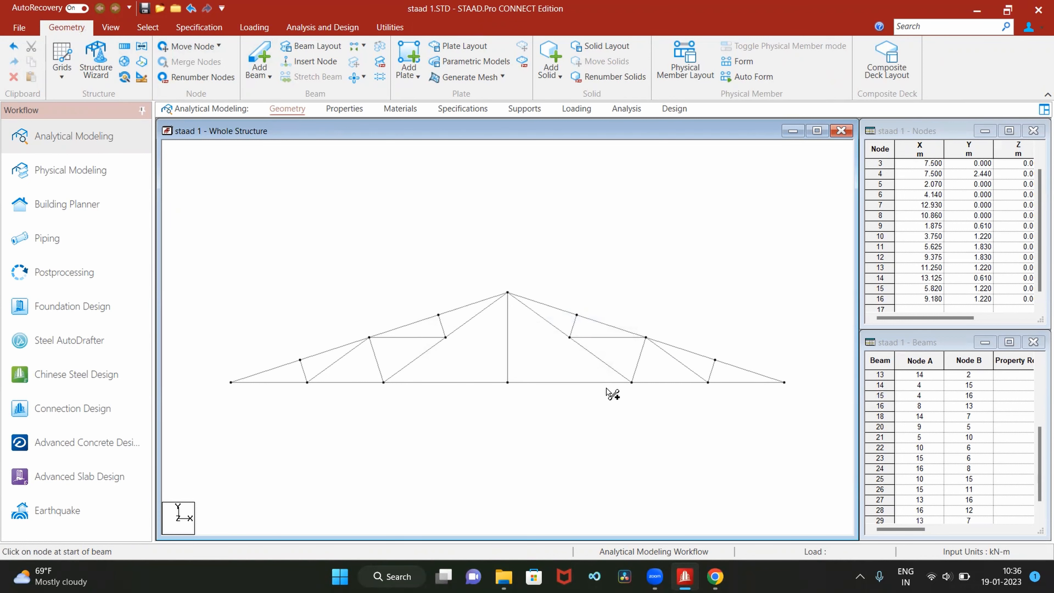